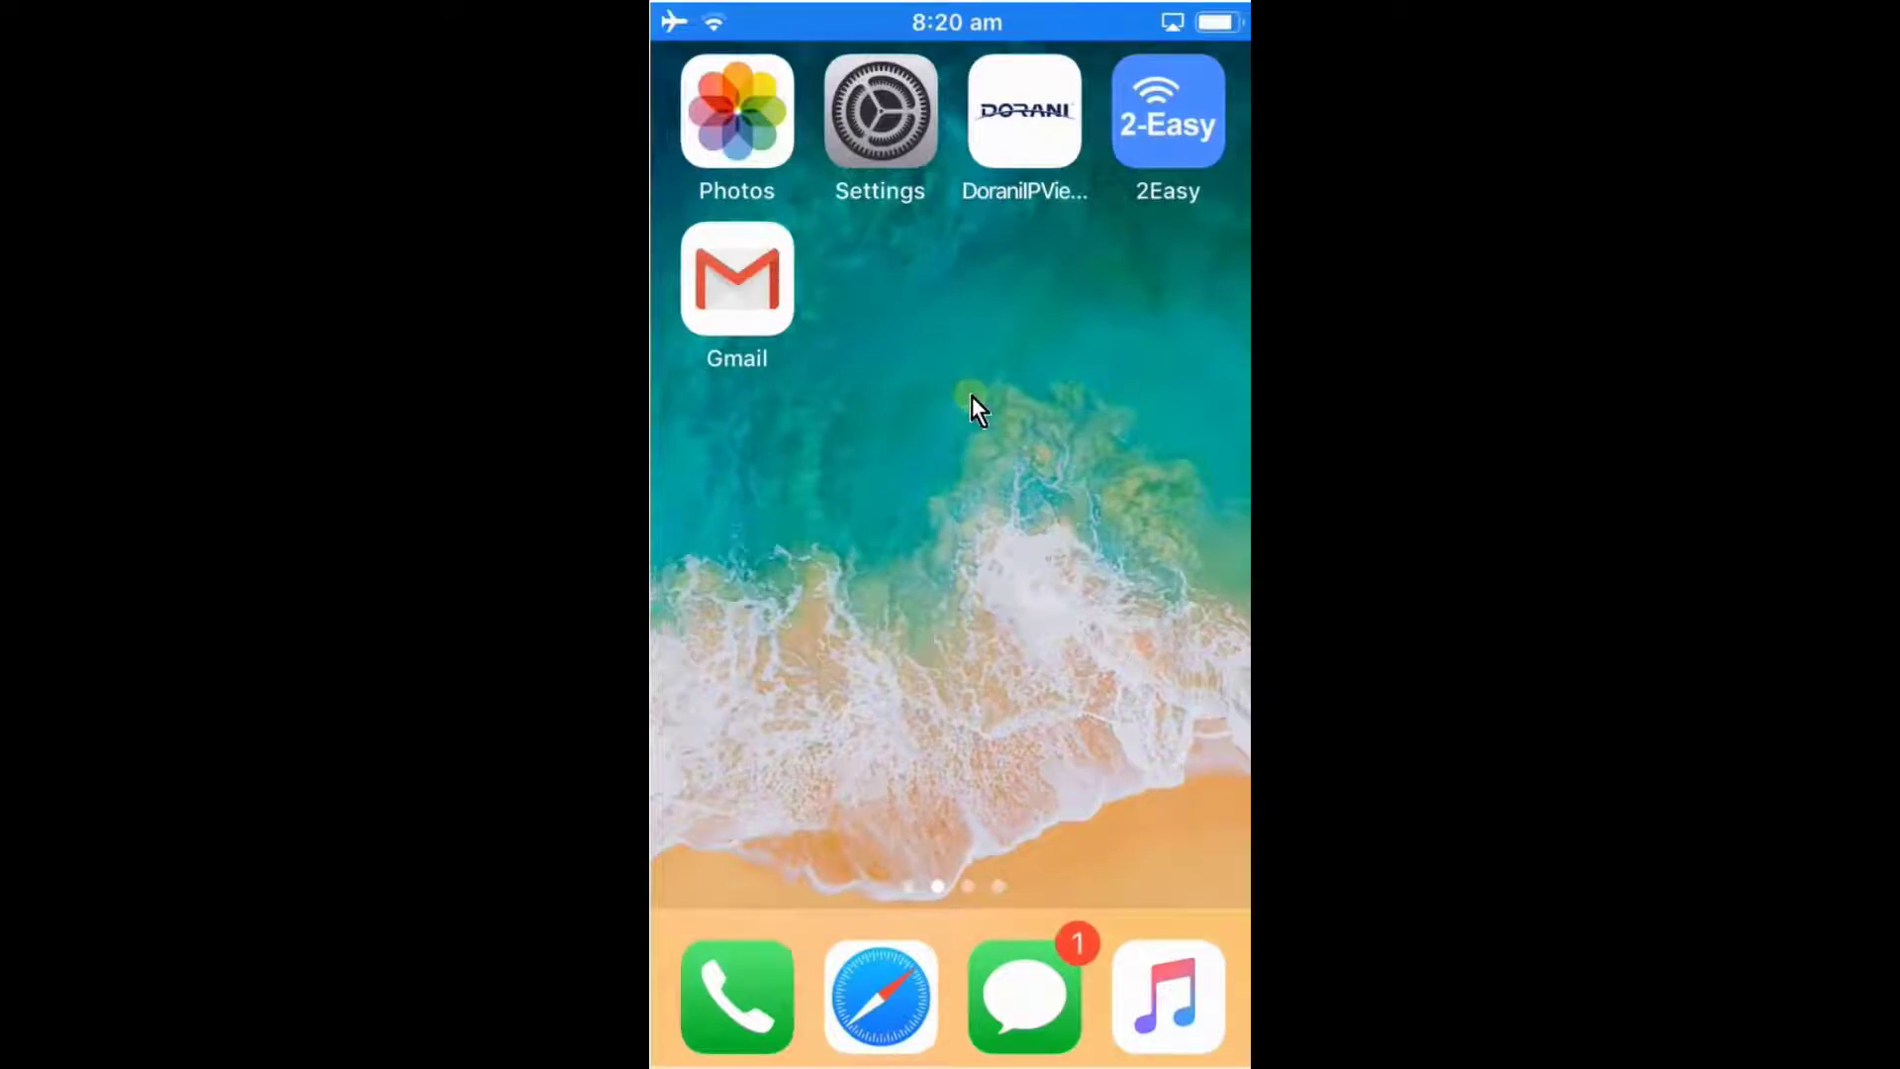
Open Dorani IP Viewer and allow alarm notifications for the Reception device
left_click(1020, 102)
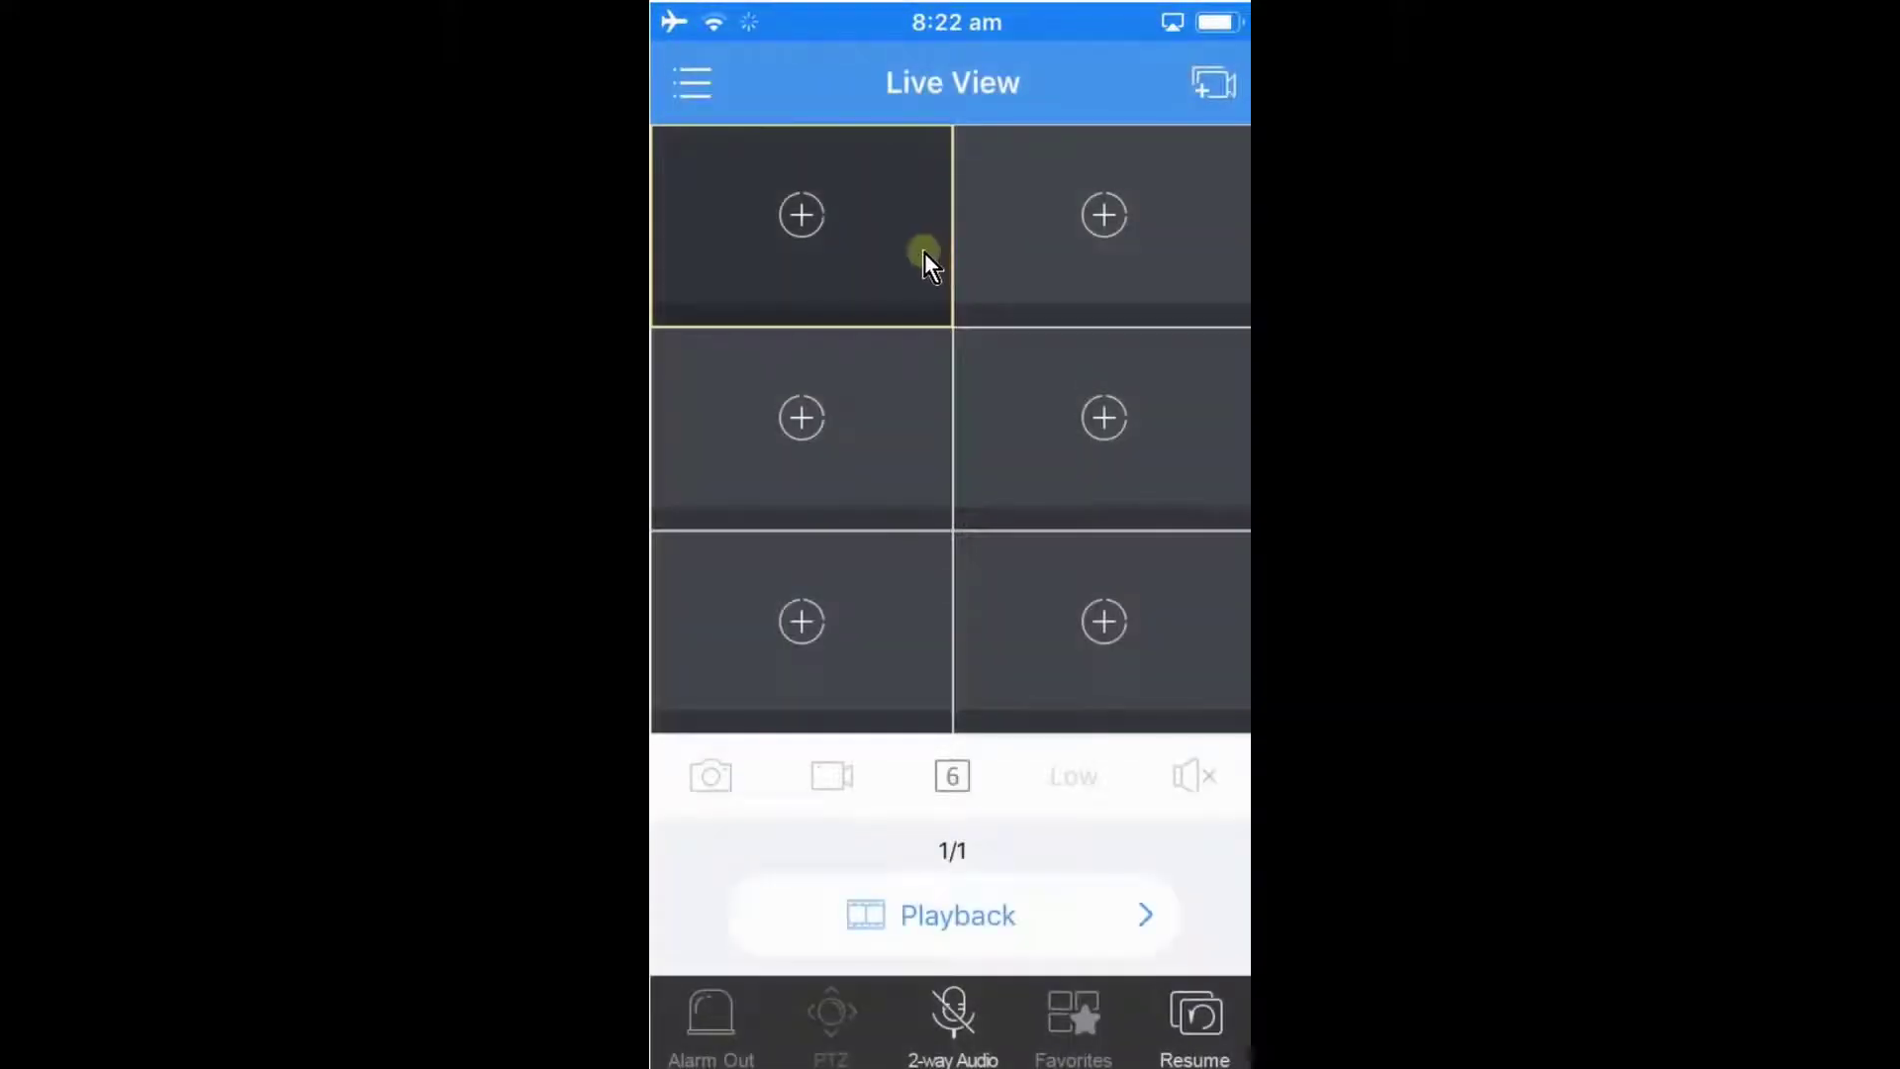
left_click(696, 84)
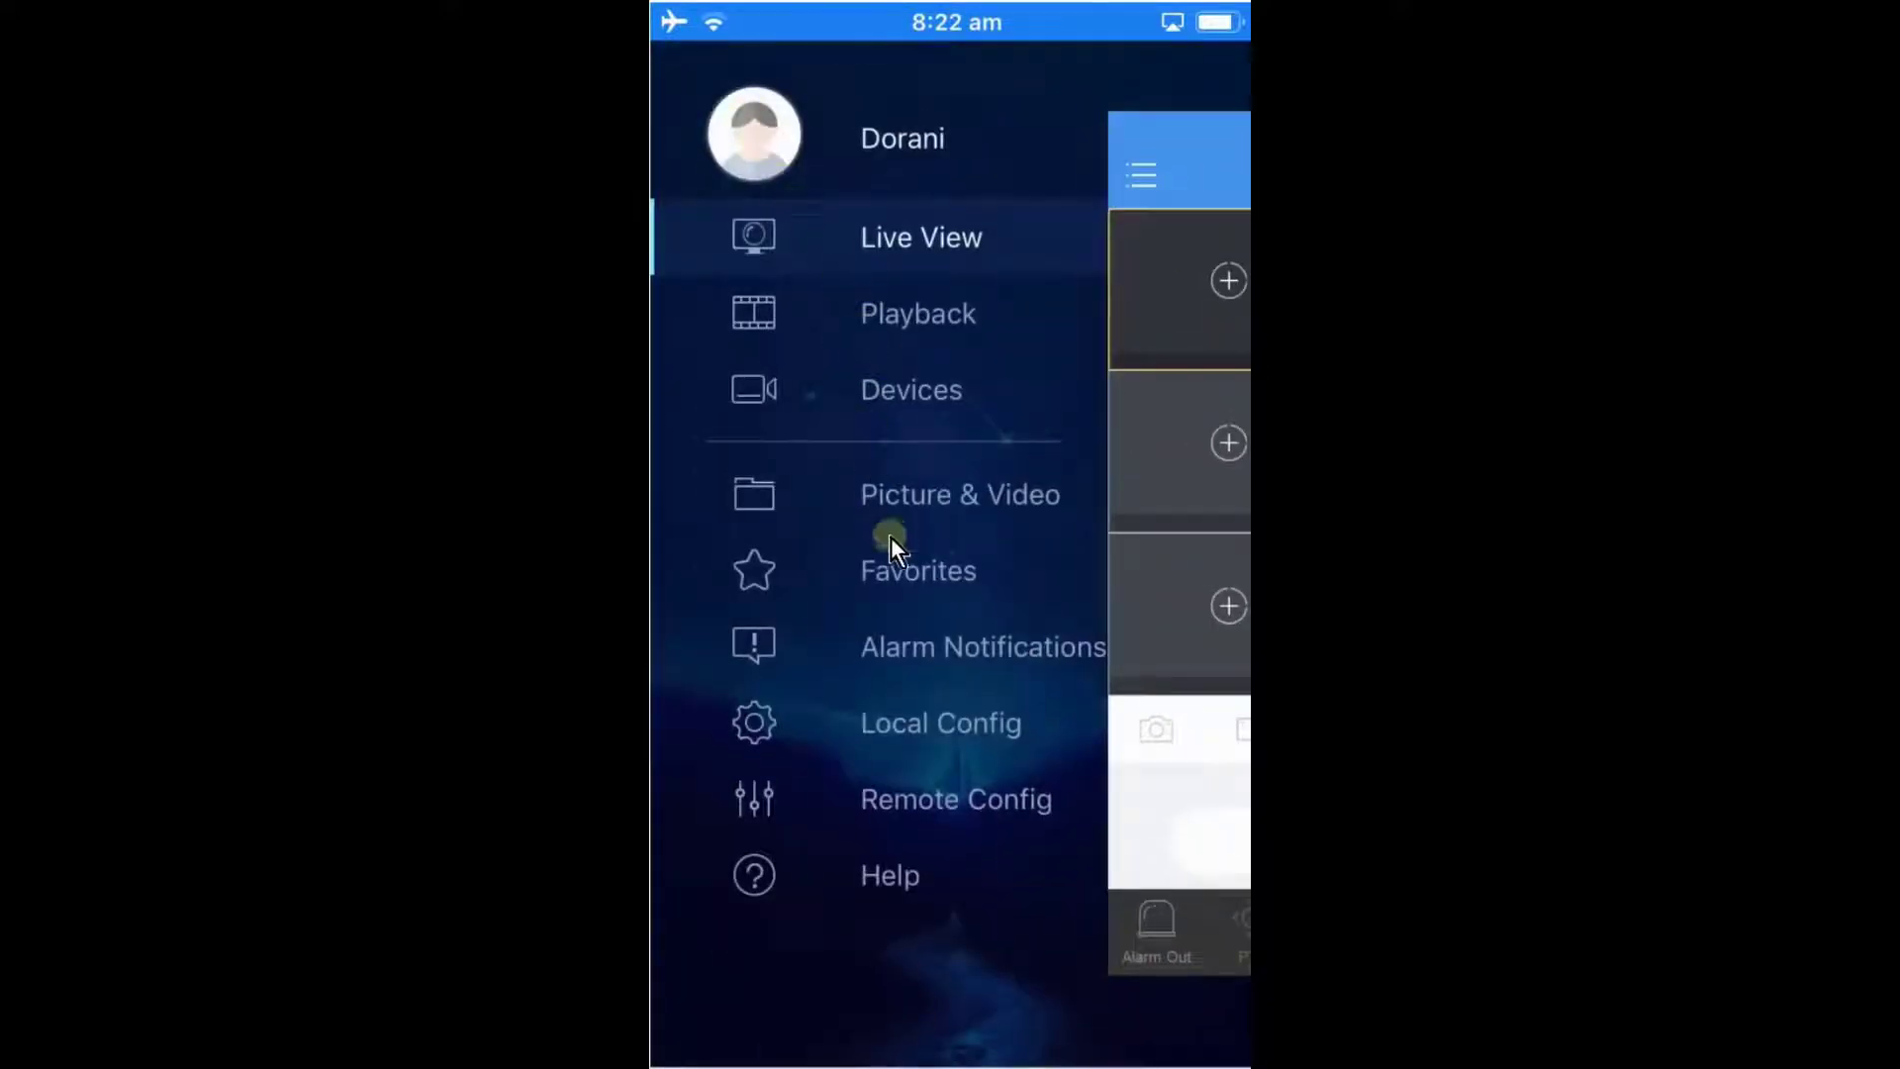
left_click(898, 649)
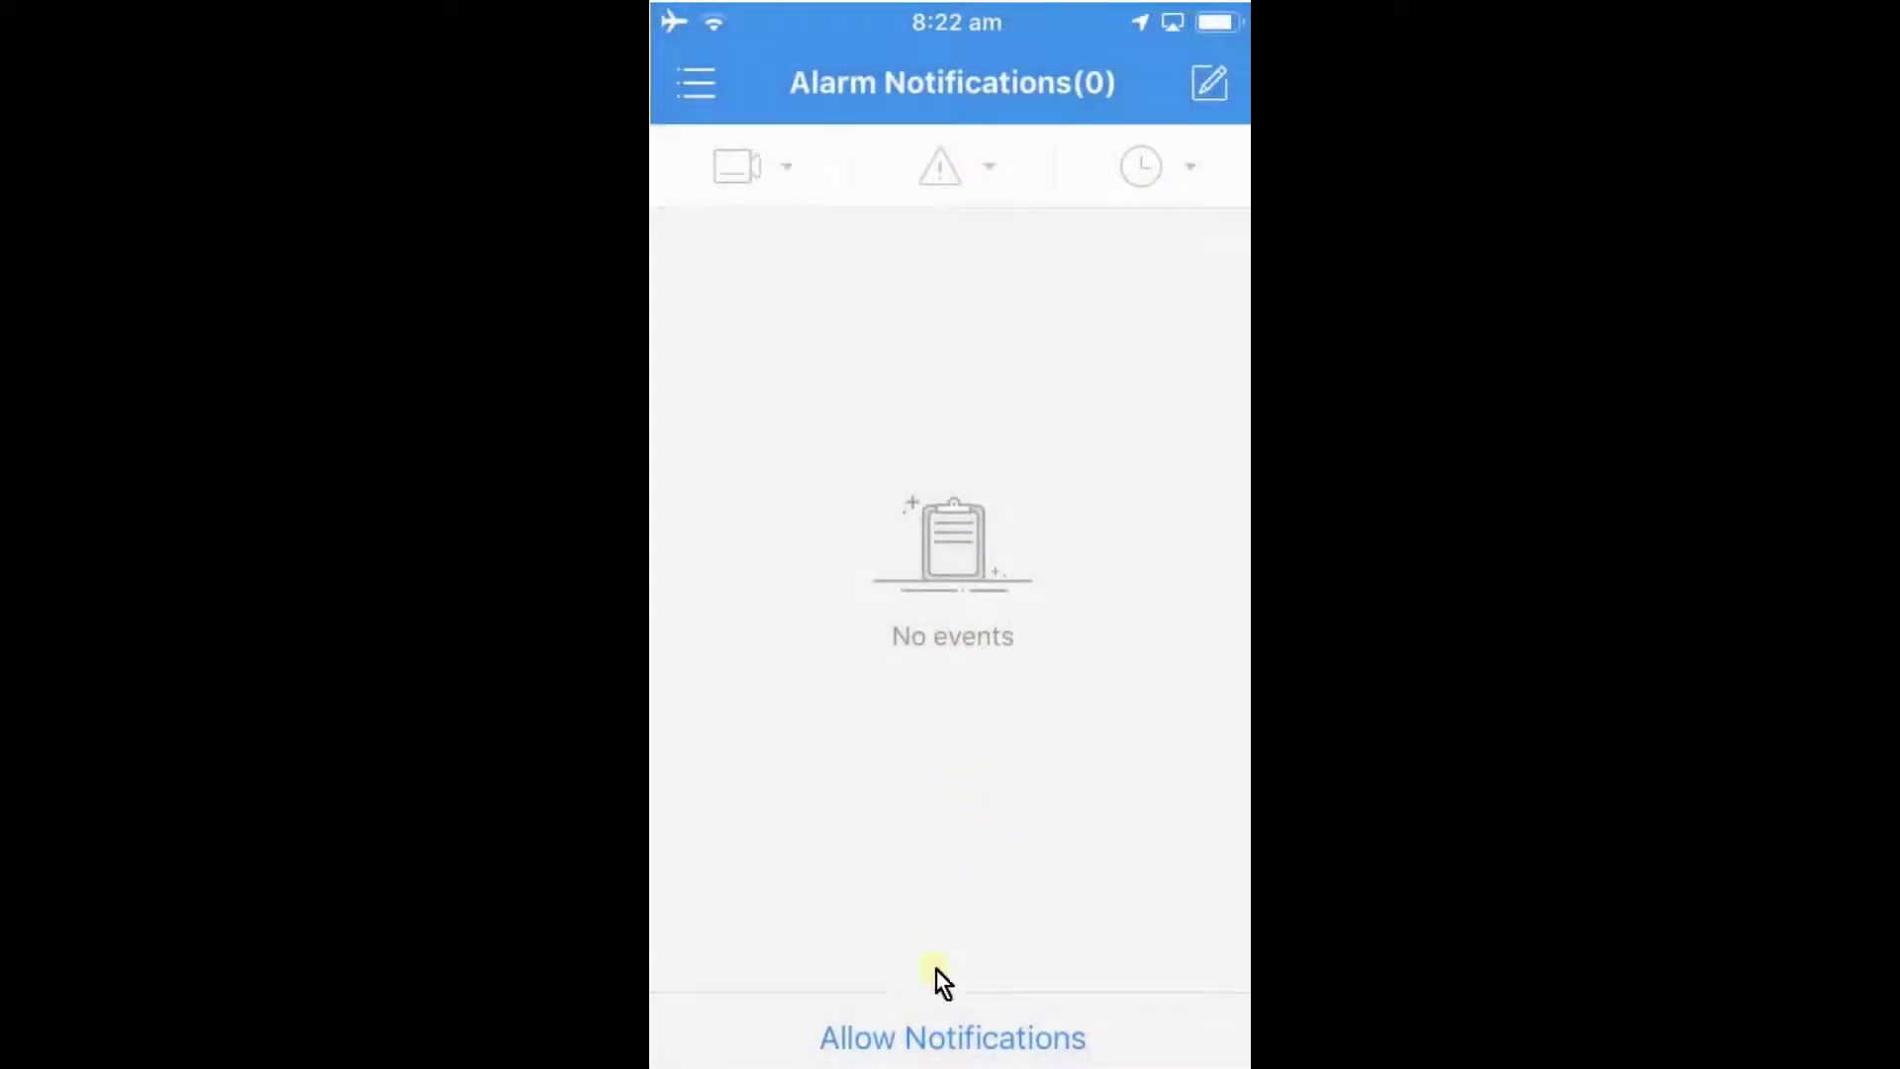
left_click(952, 1026)
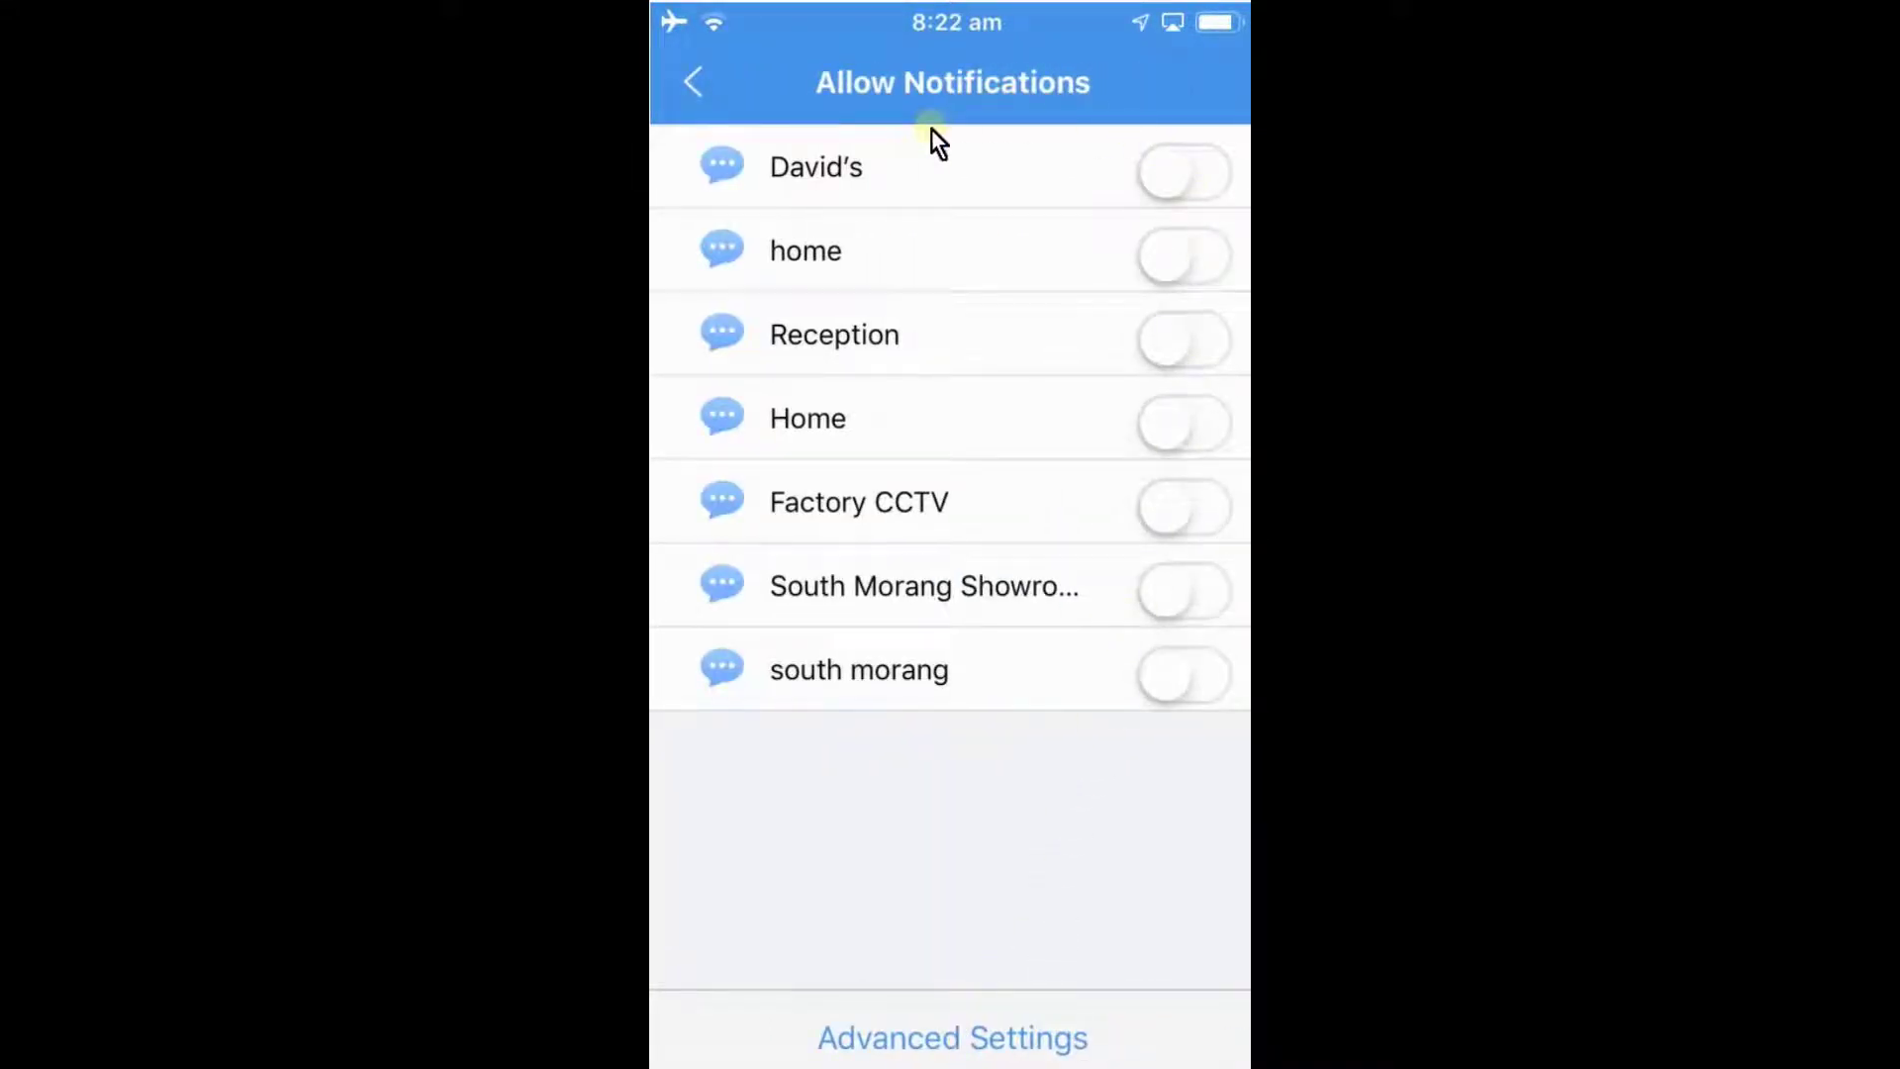
left_click(1165, 341)
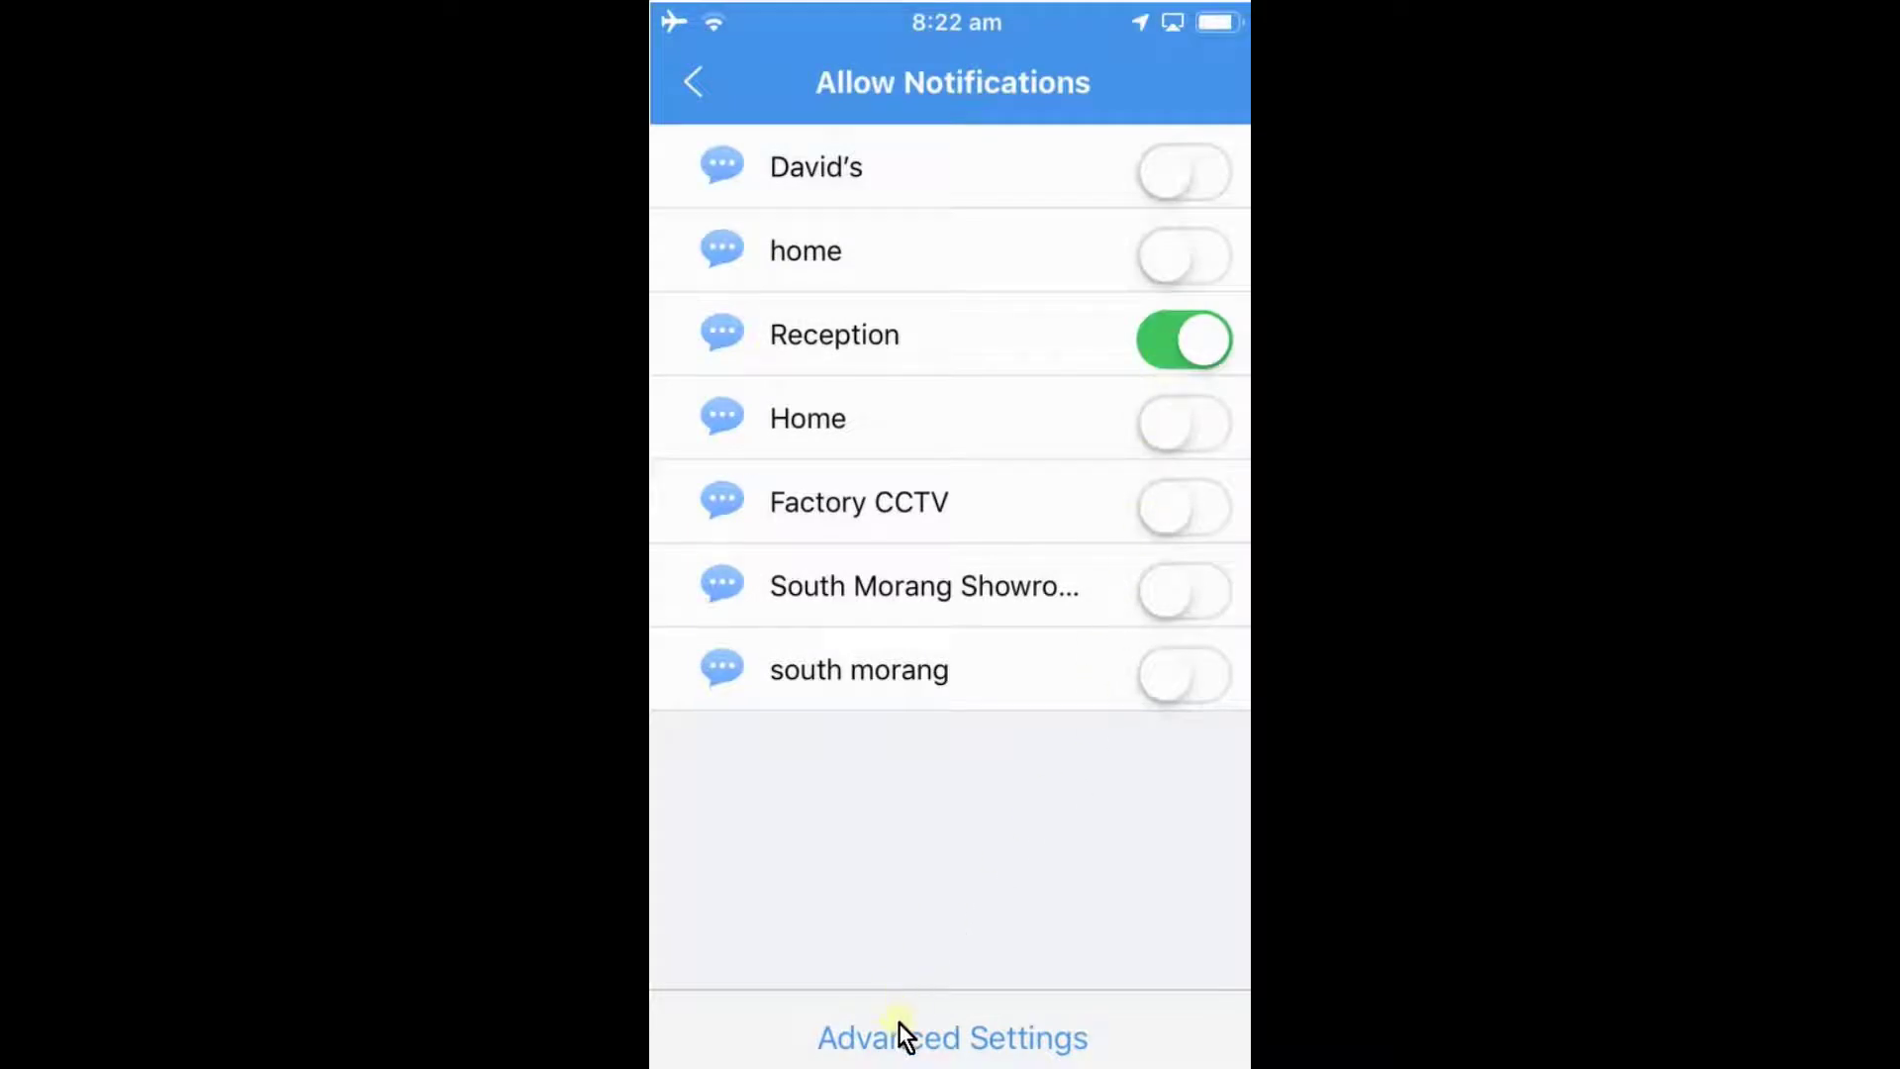
In the advanced notification settings for Reception, deselect all channels and select only 5MP STARLIGHT
left_click(931, 1047)
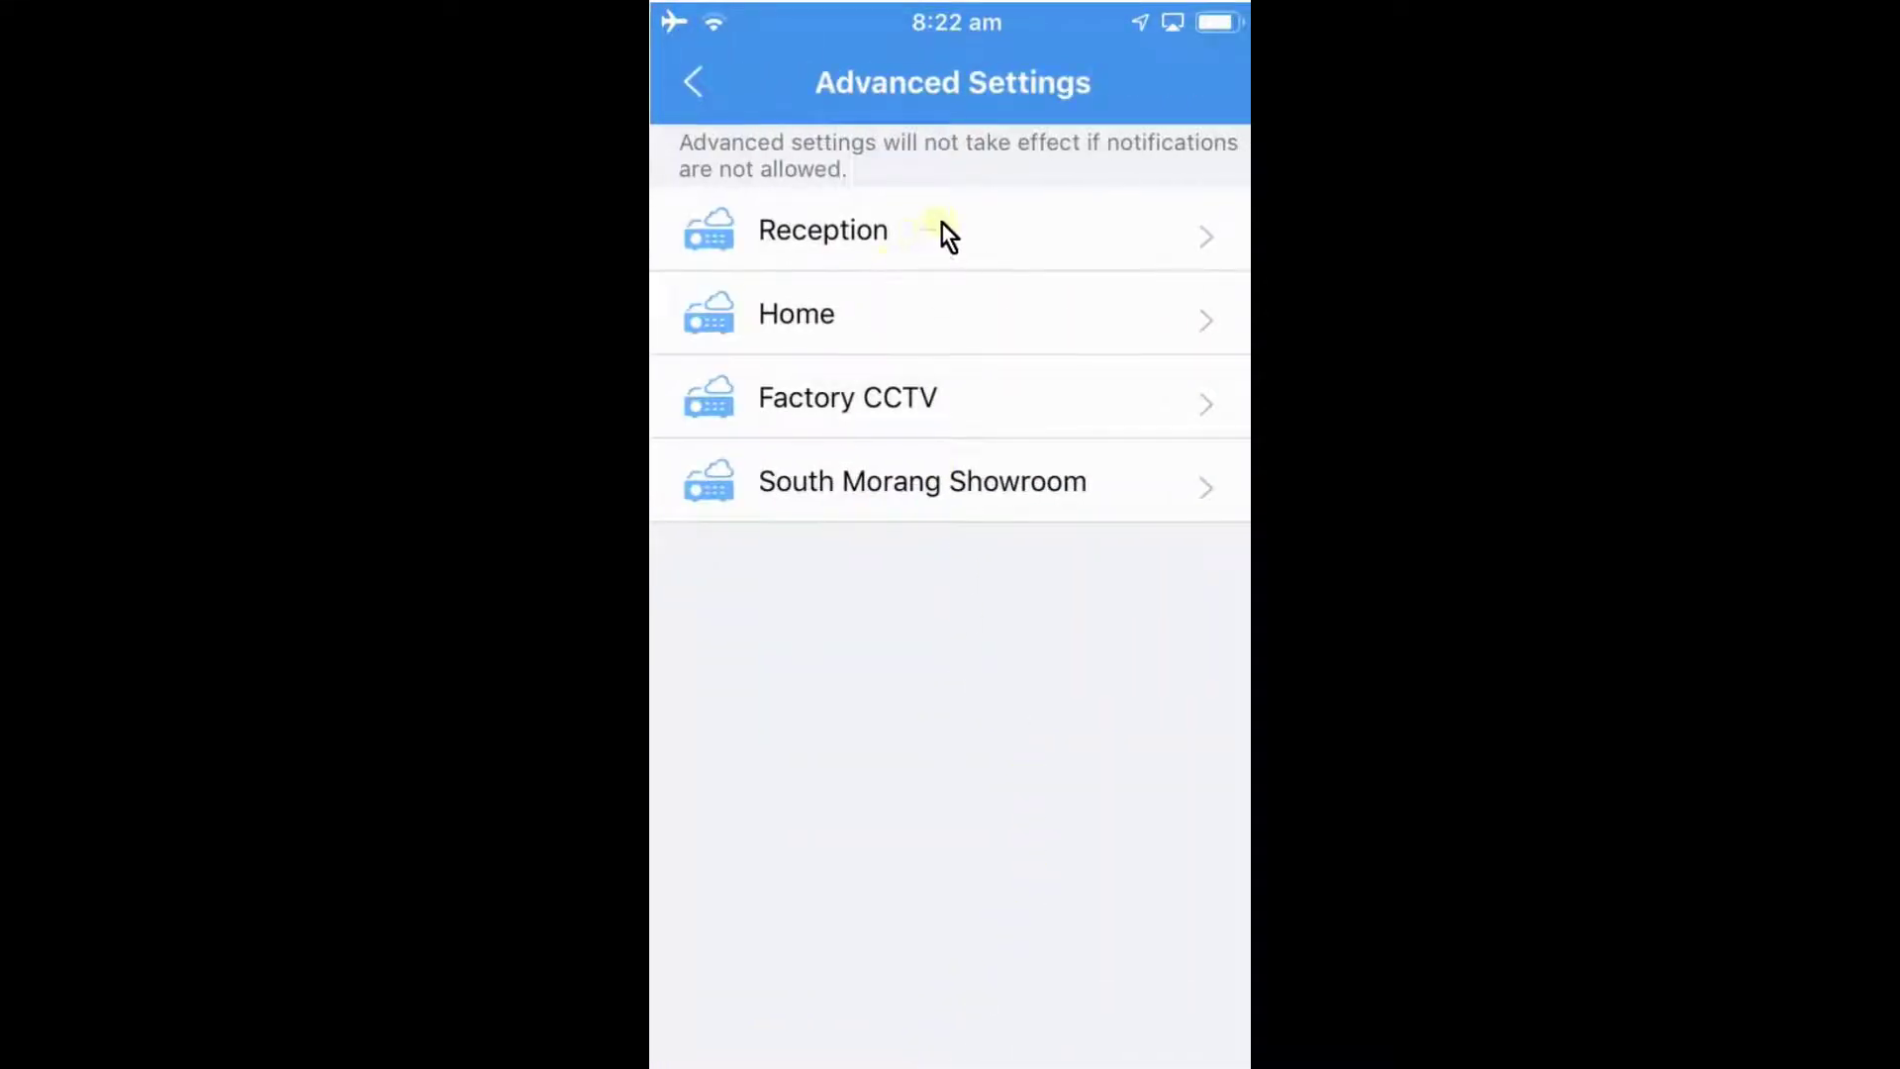
left_click(1162, 233)
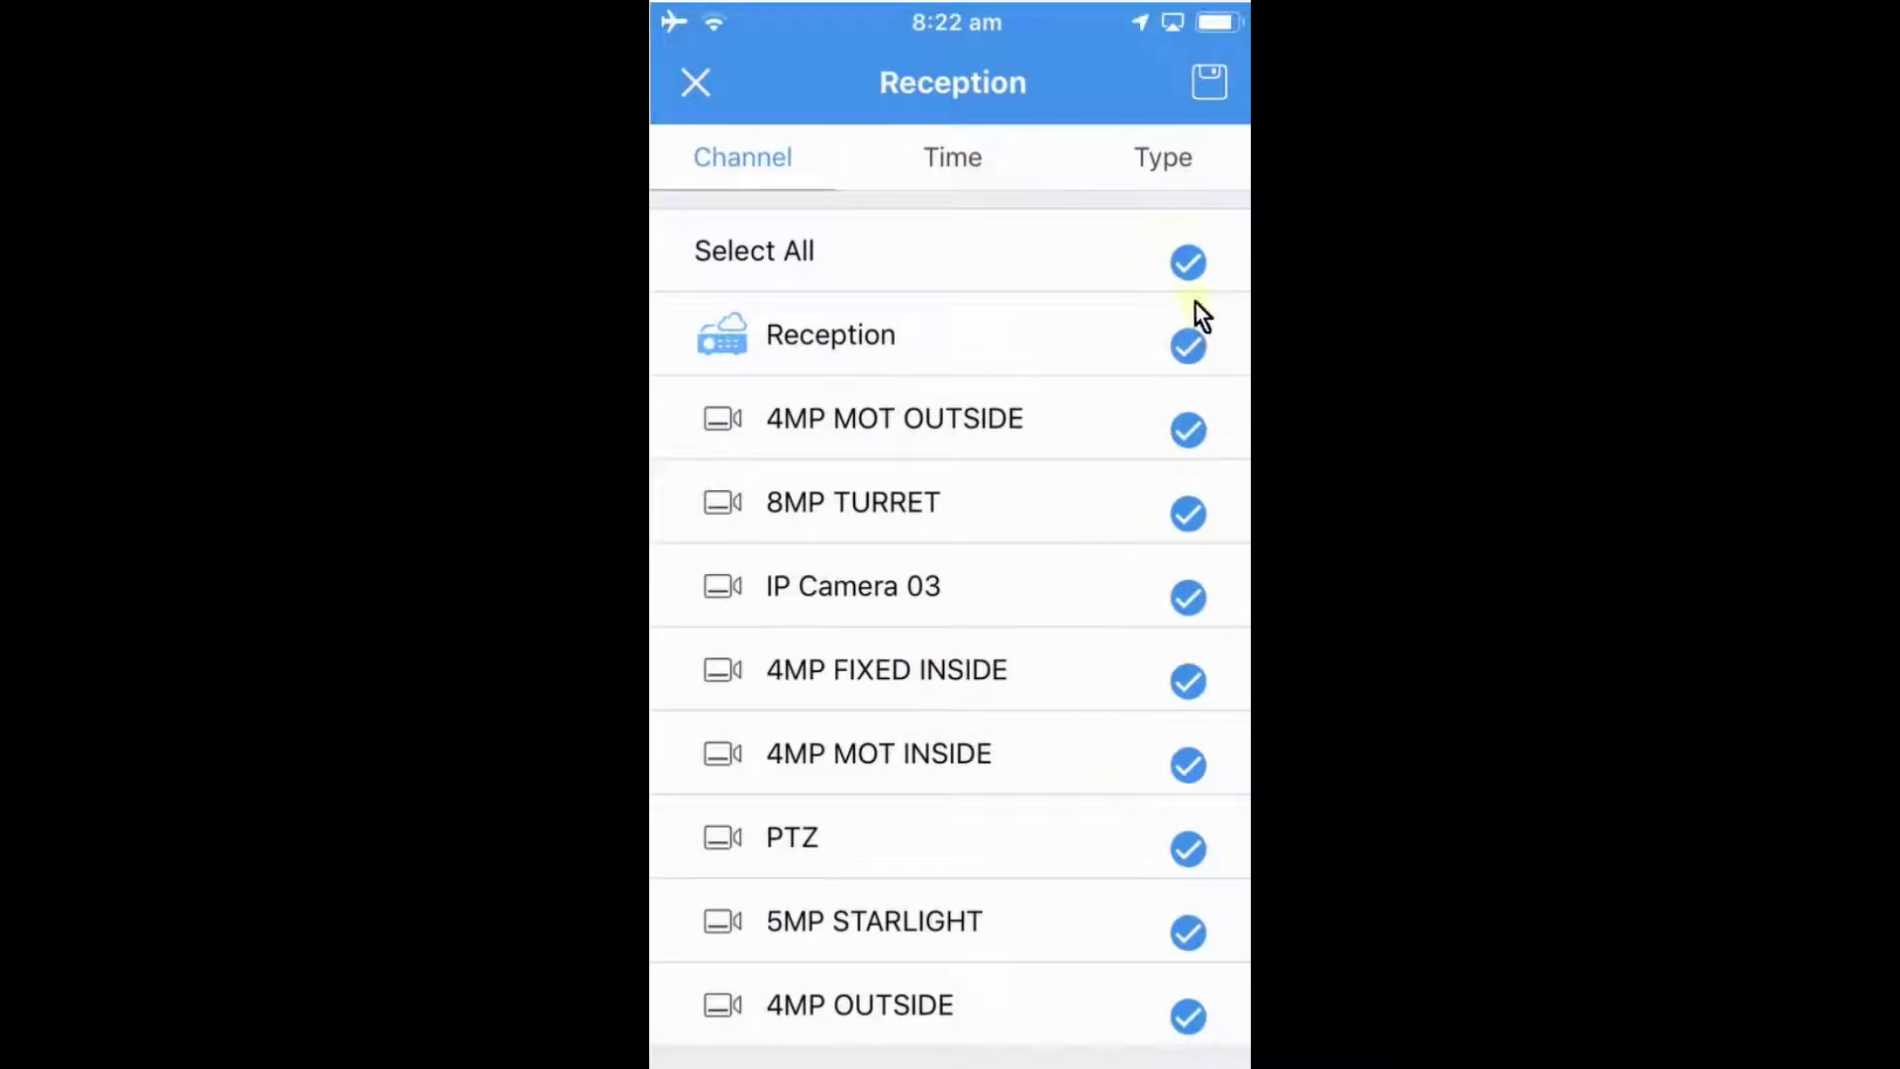
left_click(1190, 263)
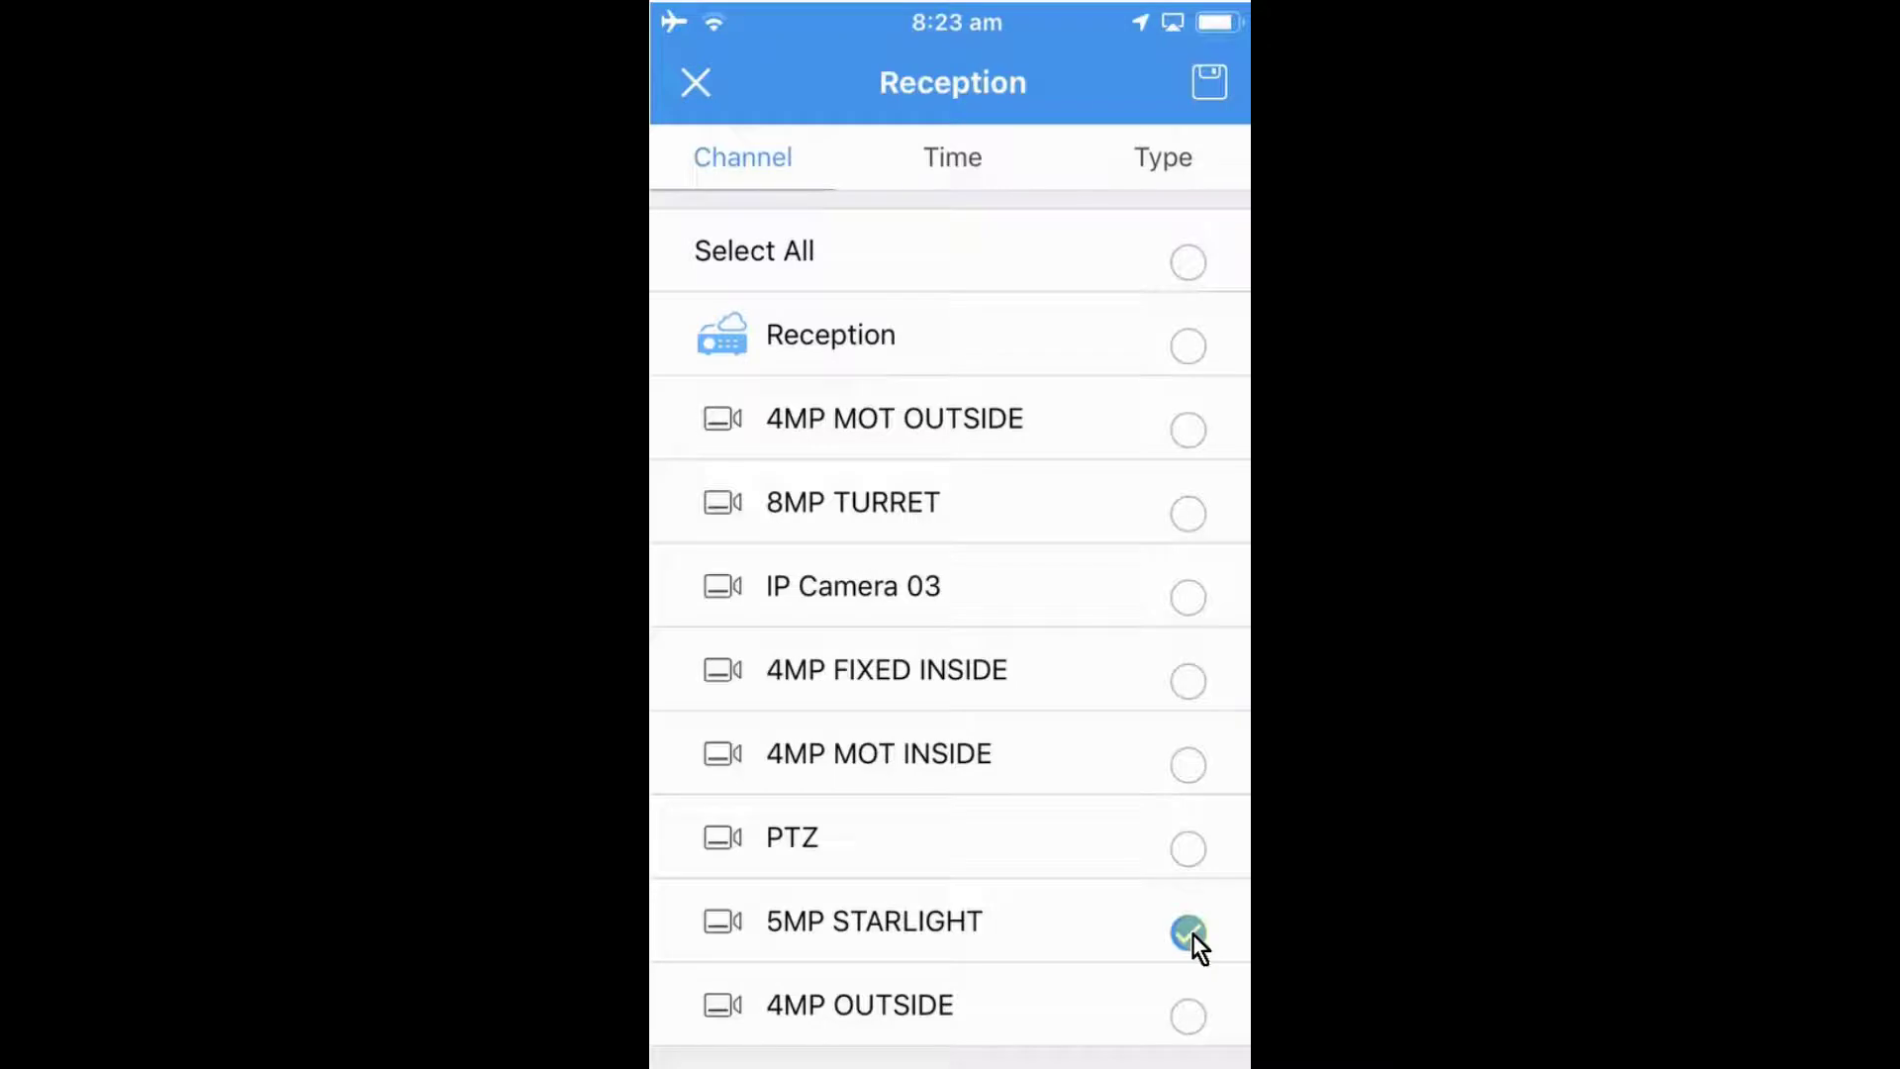
Review the Reception notification schedule, limit the alarm types to Motion detection alarm and VCA, and save the settings
left_click(982, 166)
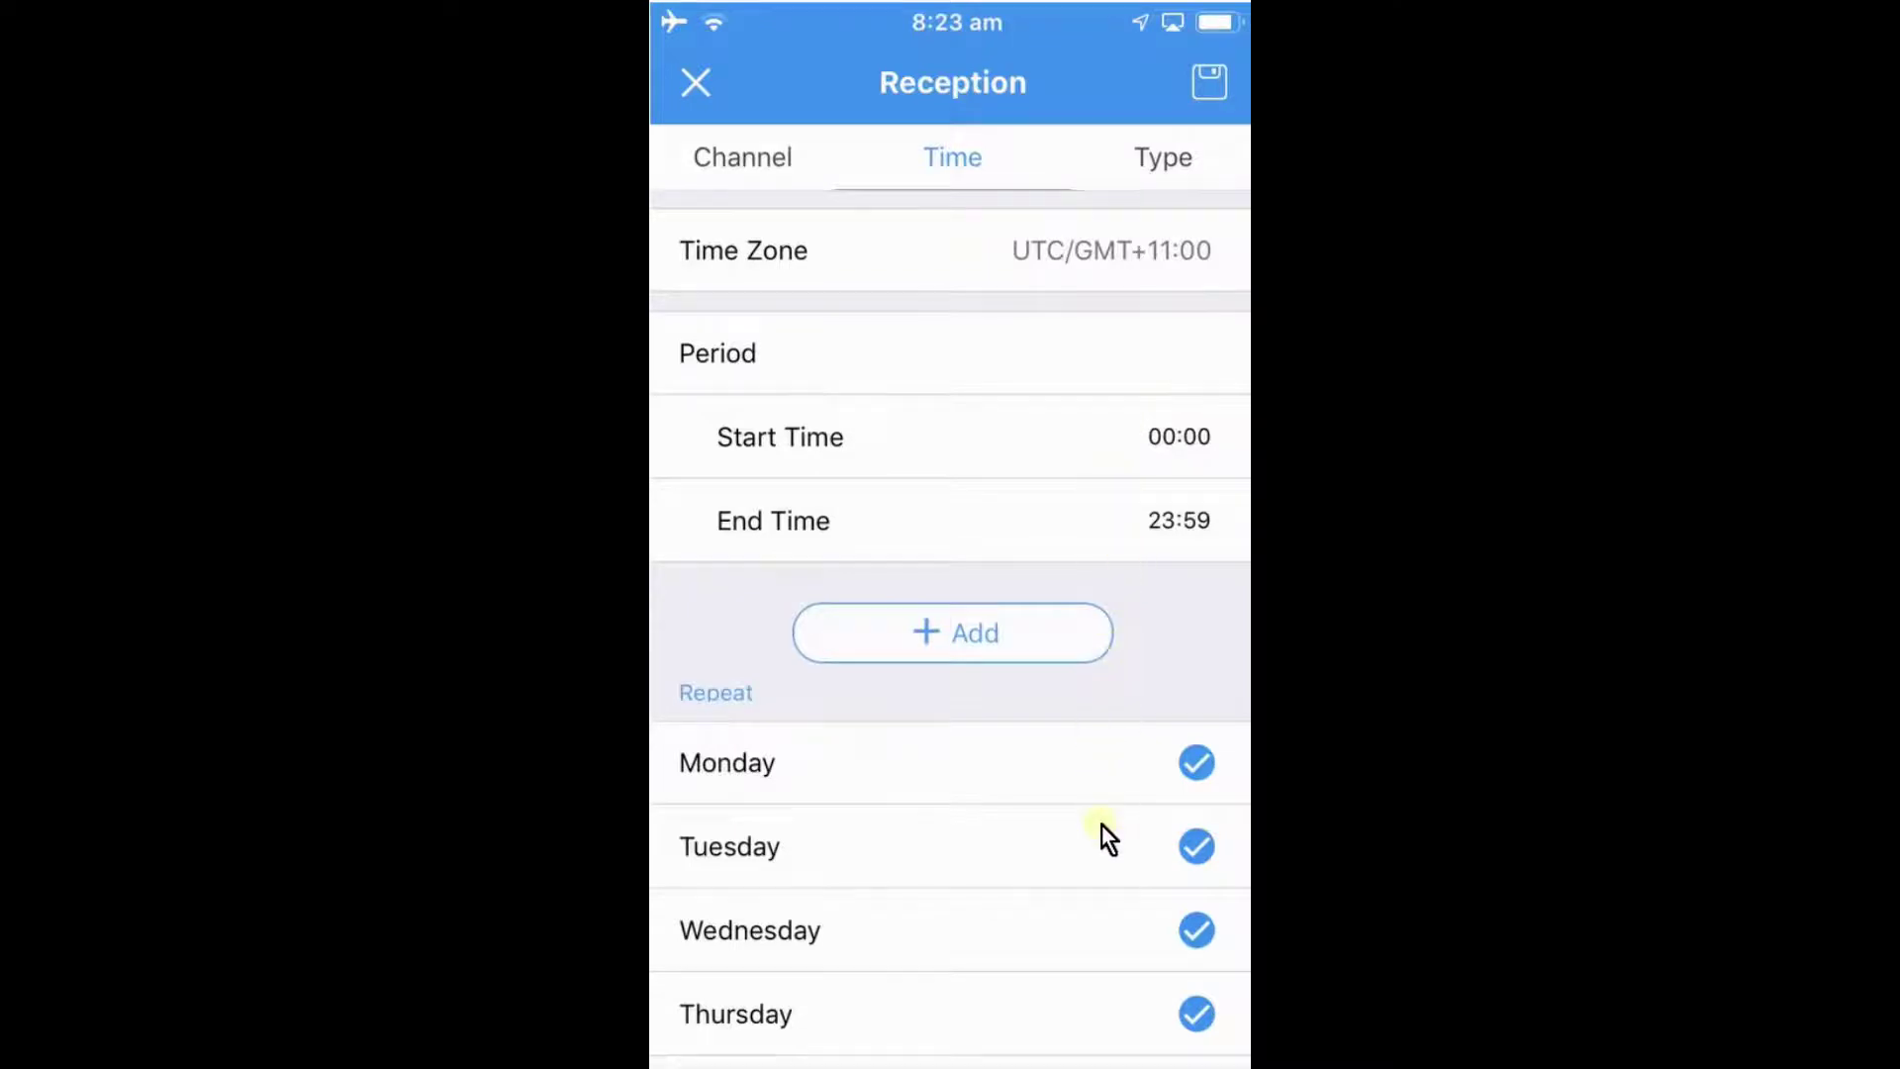
scroll(1088, 910, "down", 4)
scroll(1084, 604, "up", 3)
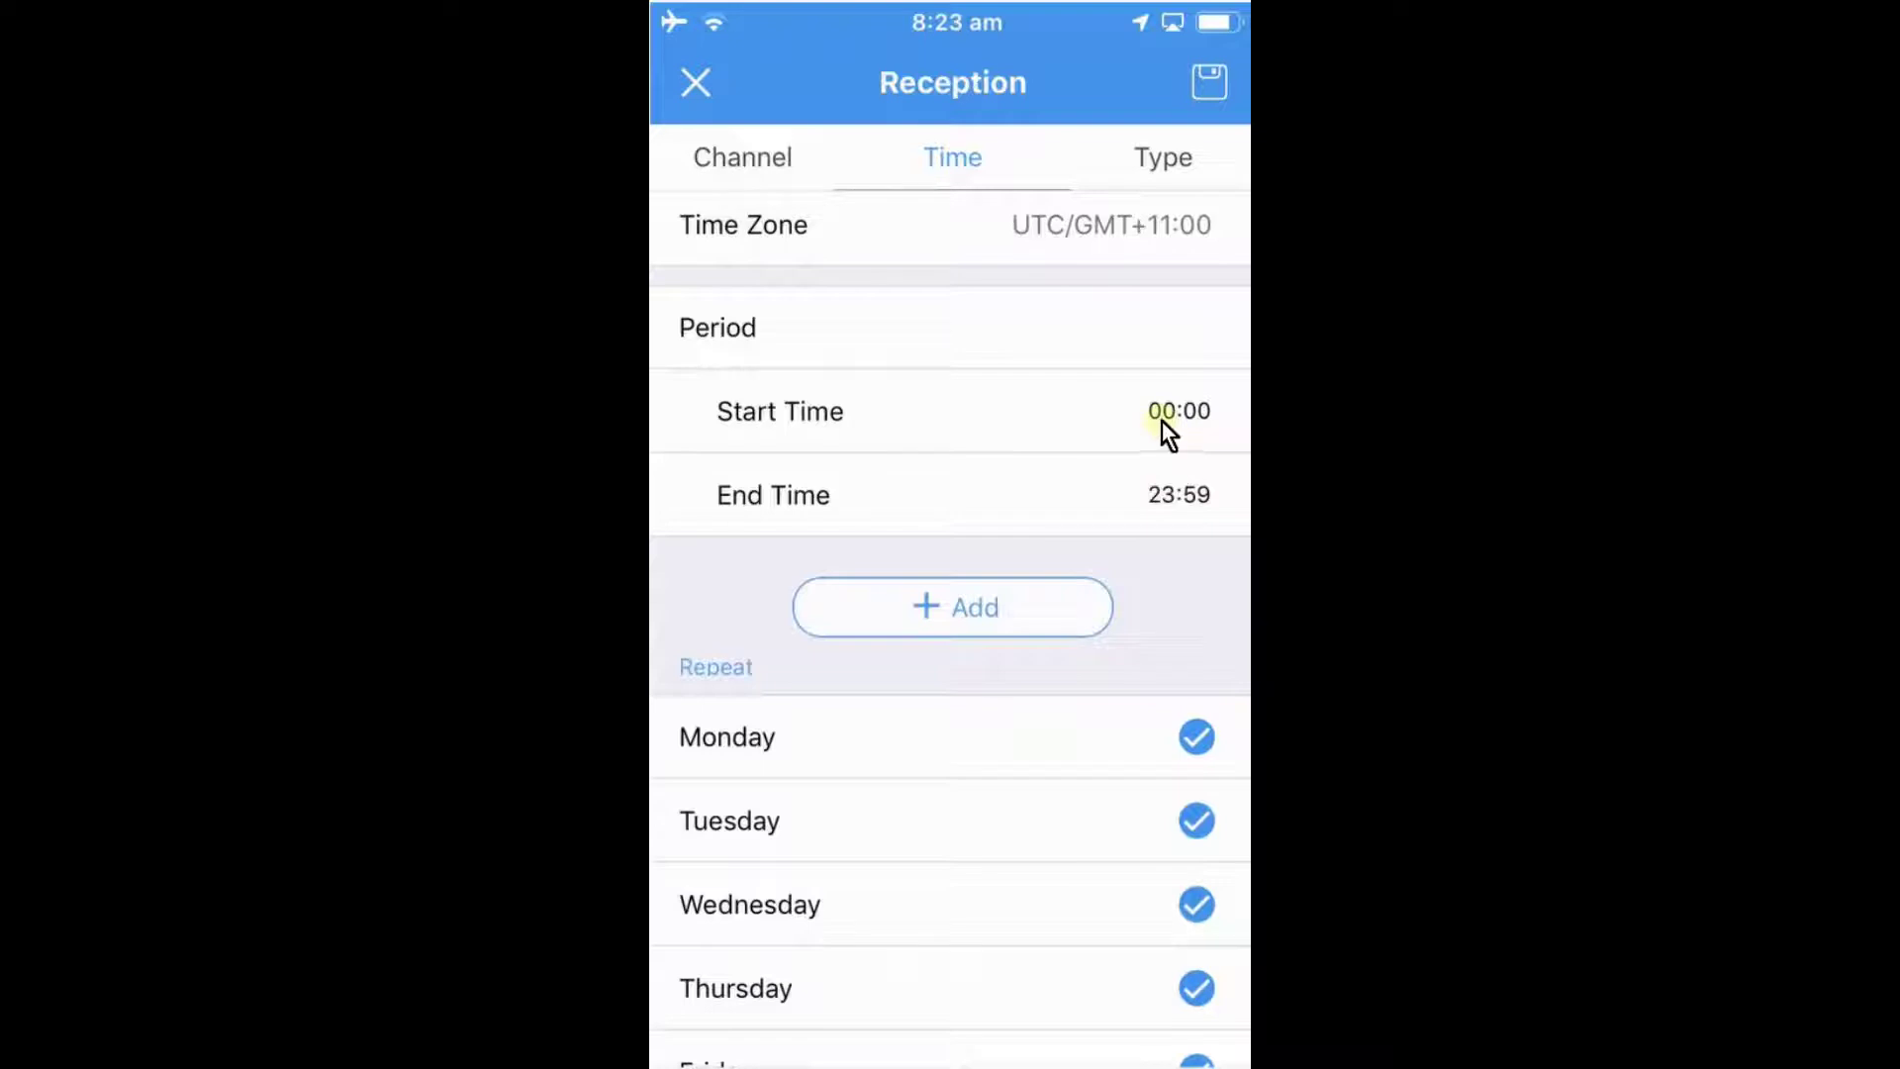
left_click(1177, 156)
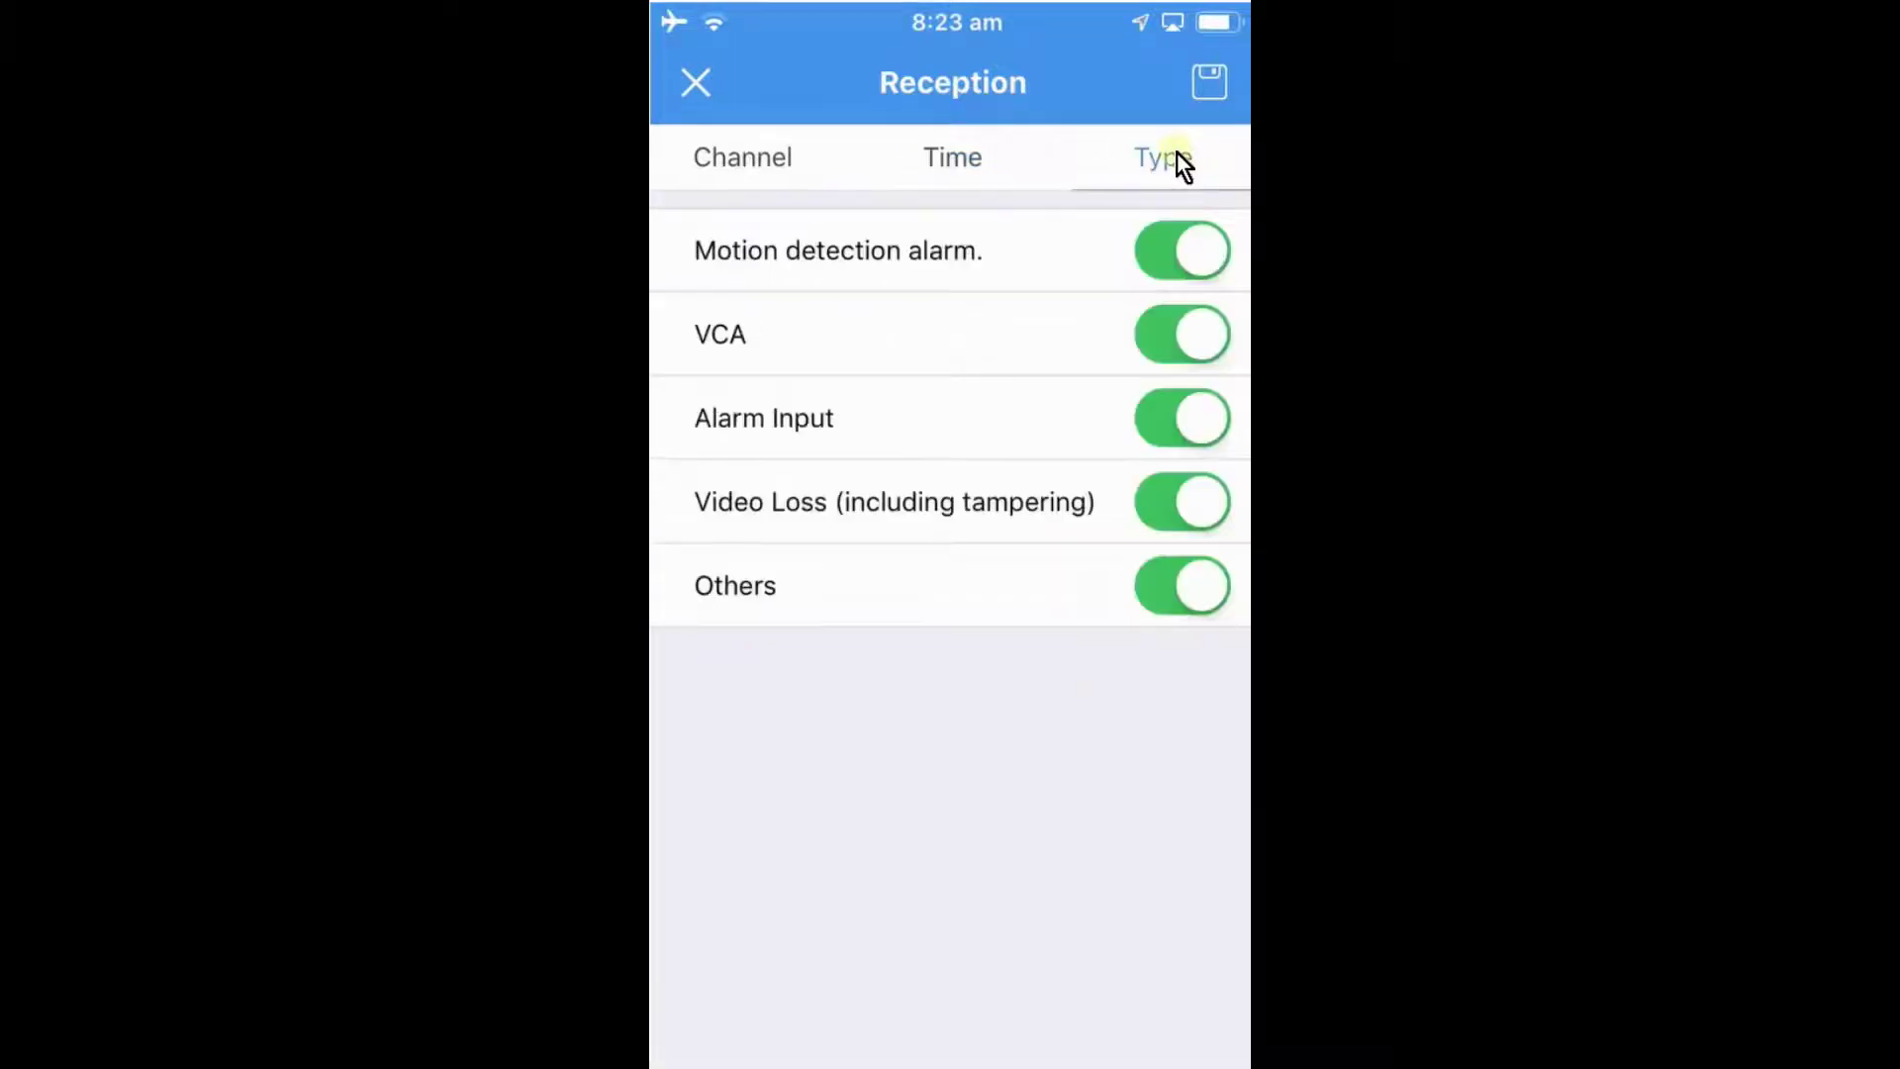
left_click(1152, 254)
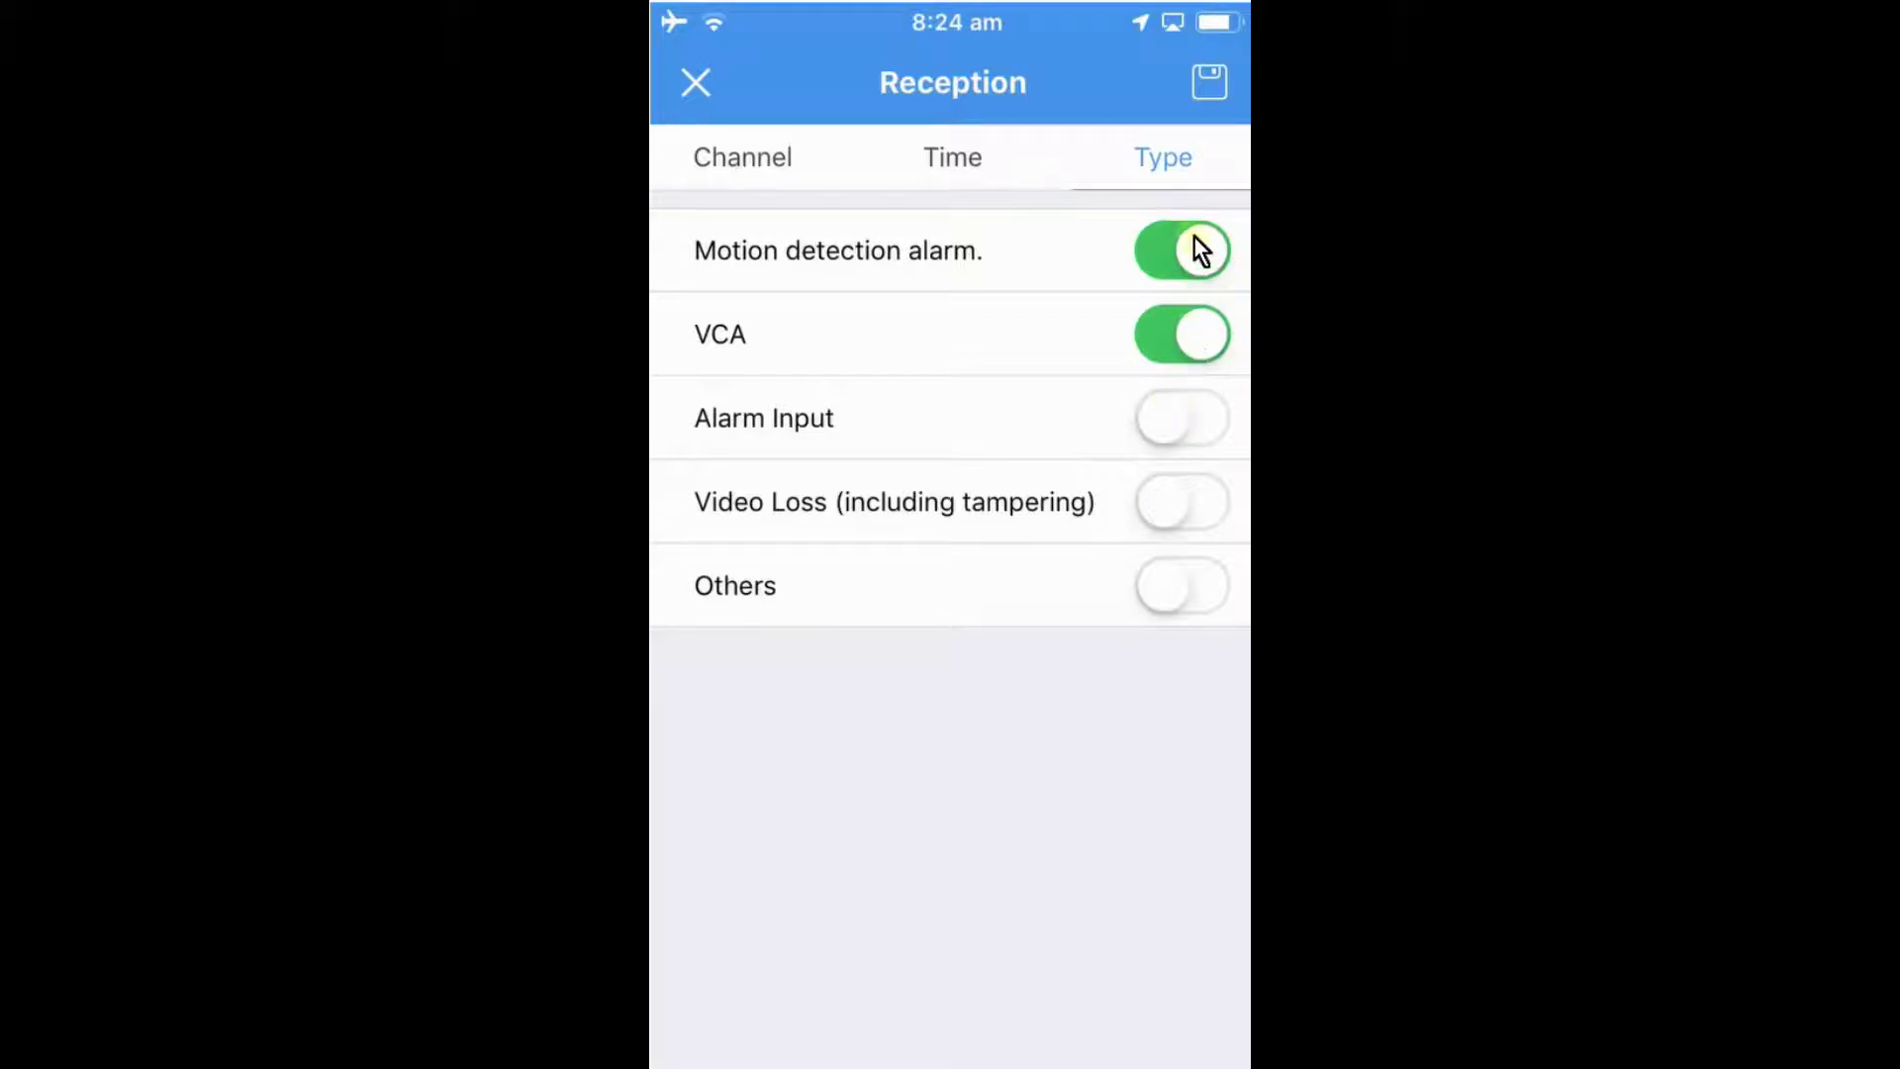
left_click(1224, 88)
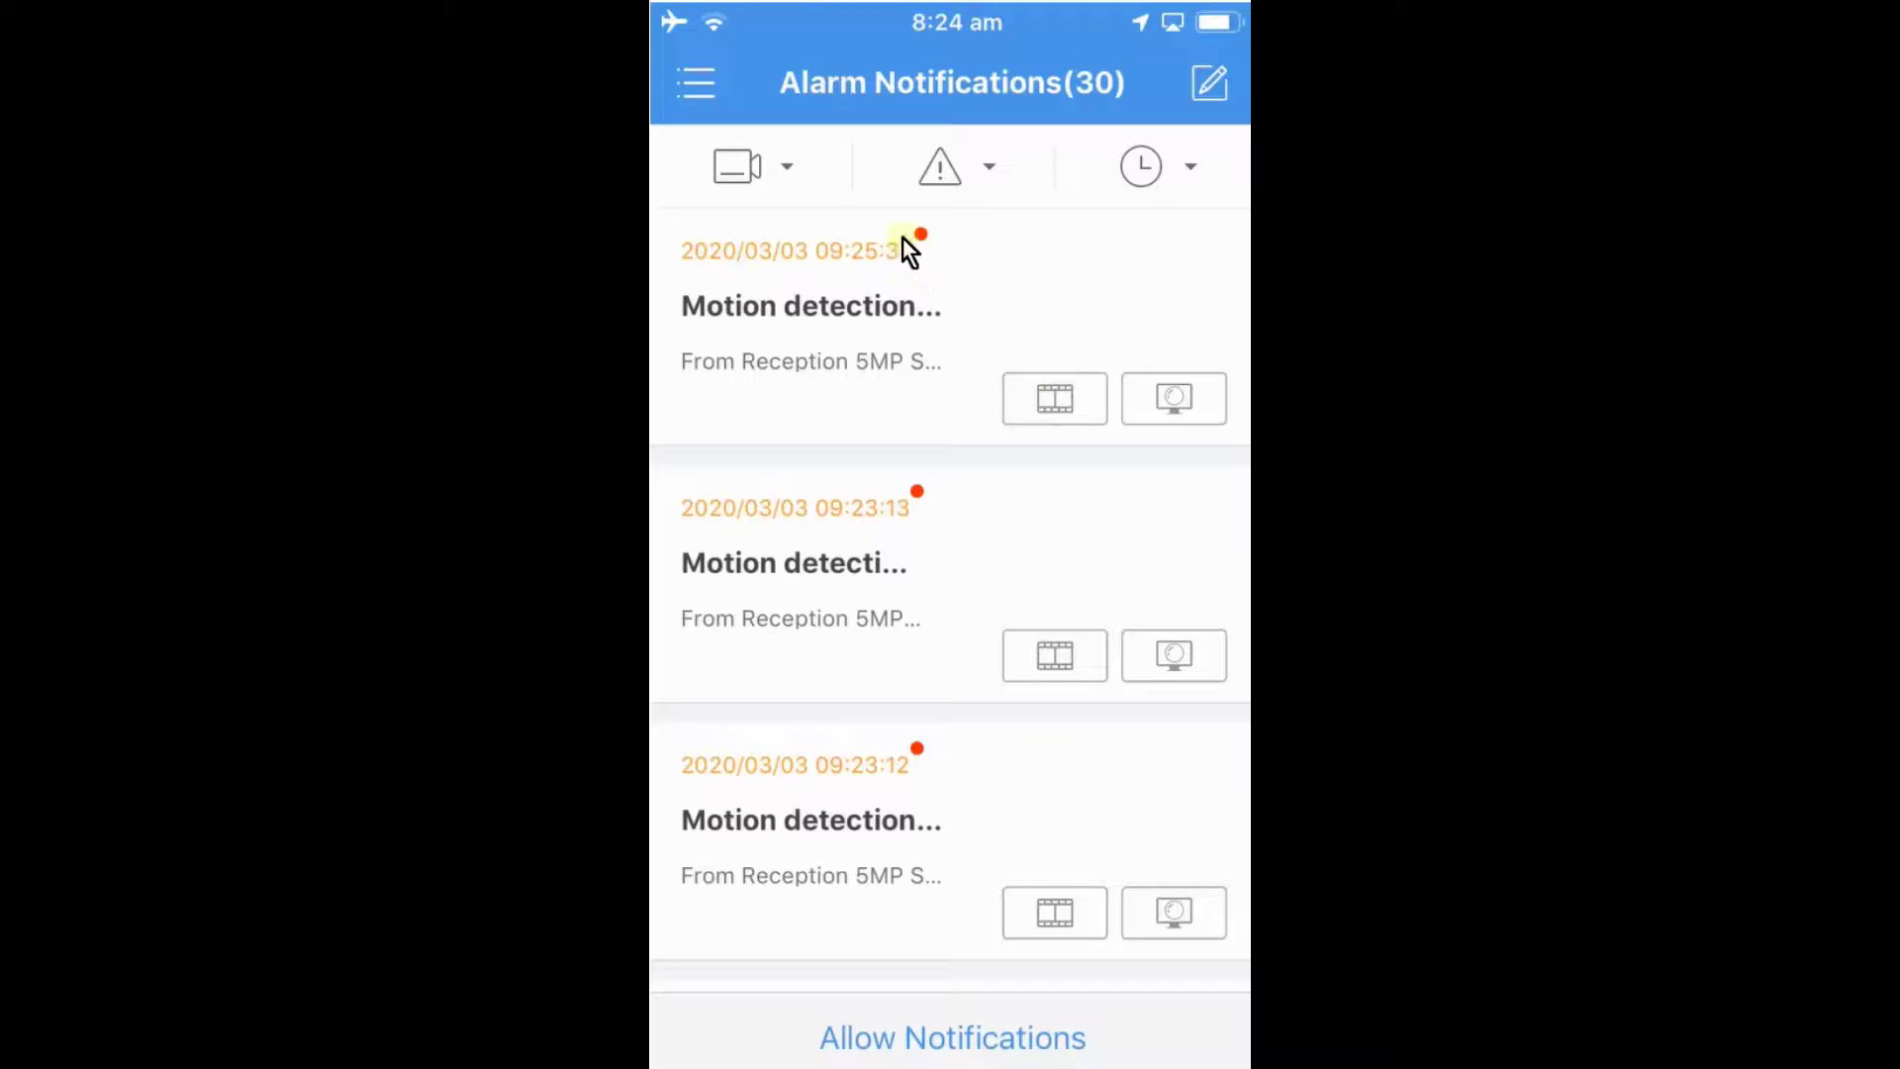
Play back the recording of the latest motion detection alarm in High quality, and leave the playback
left_click(1055, 397)
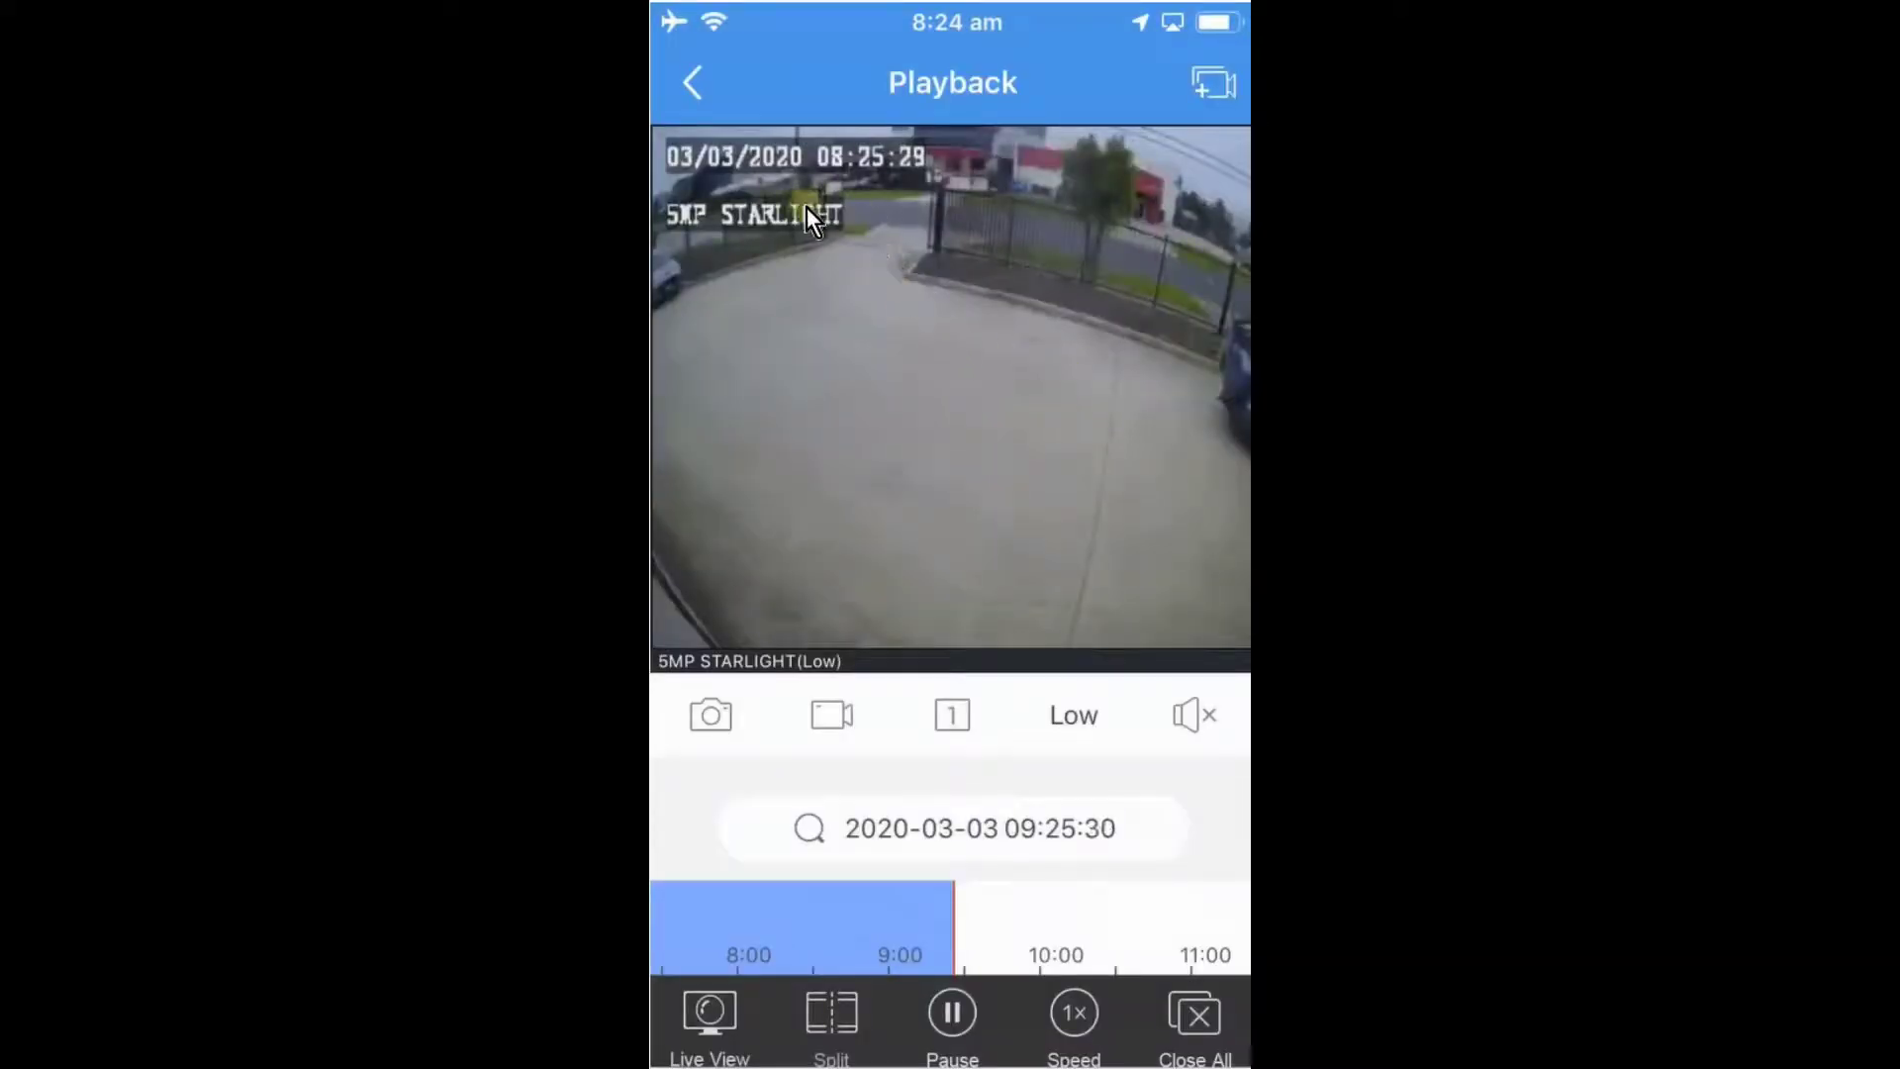
left_click(1073, 728)
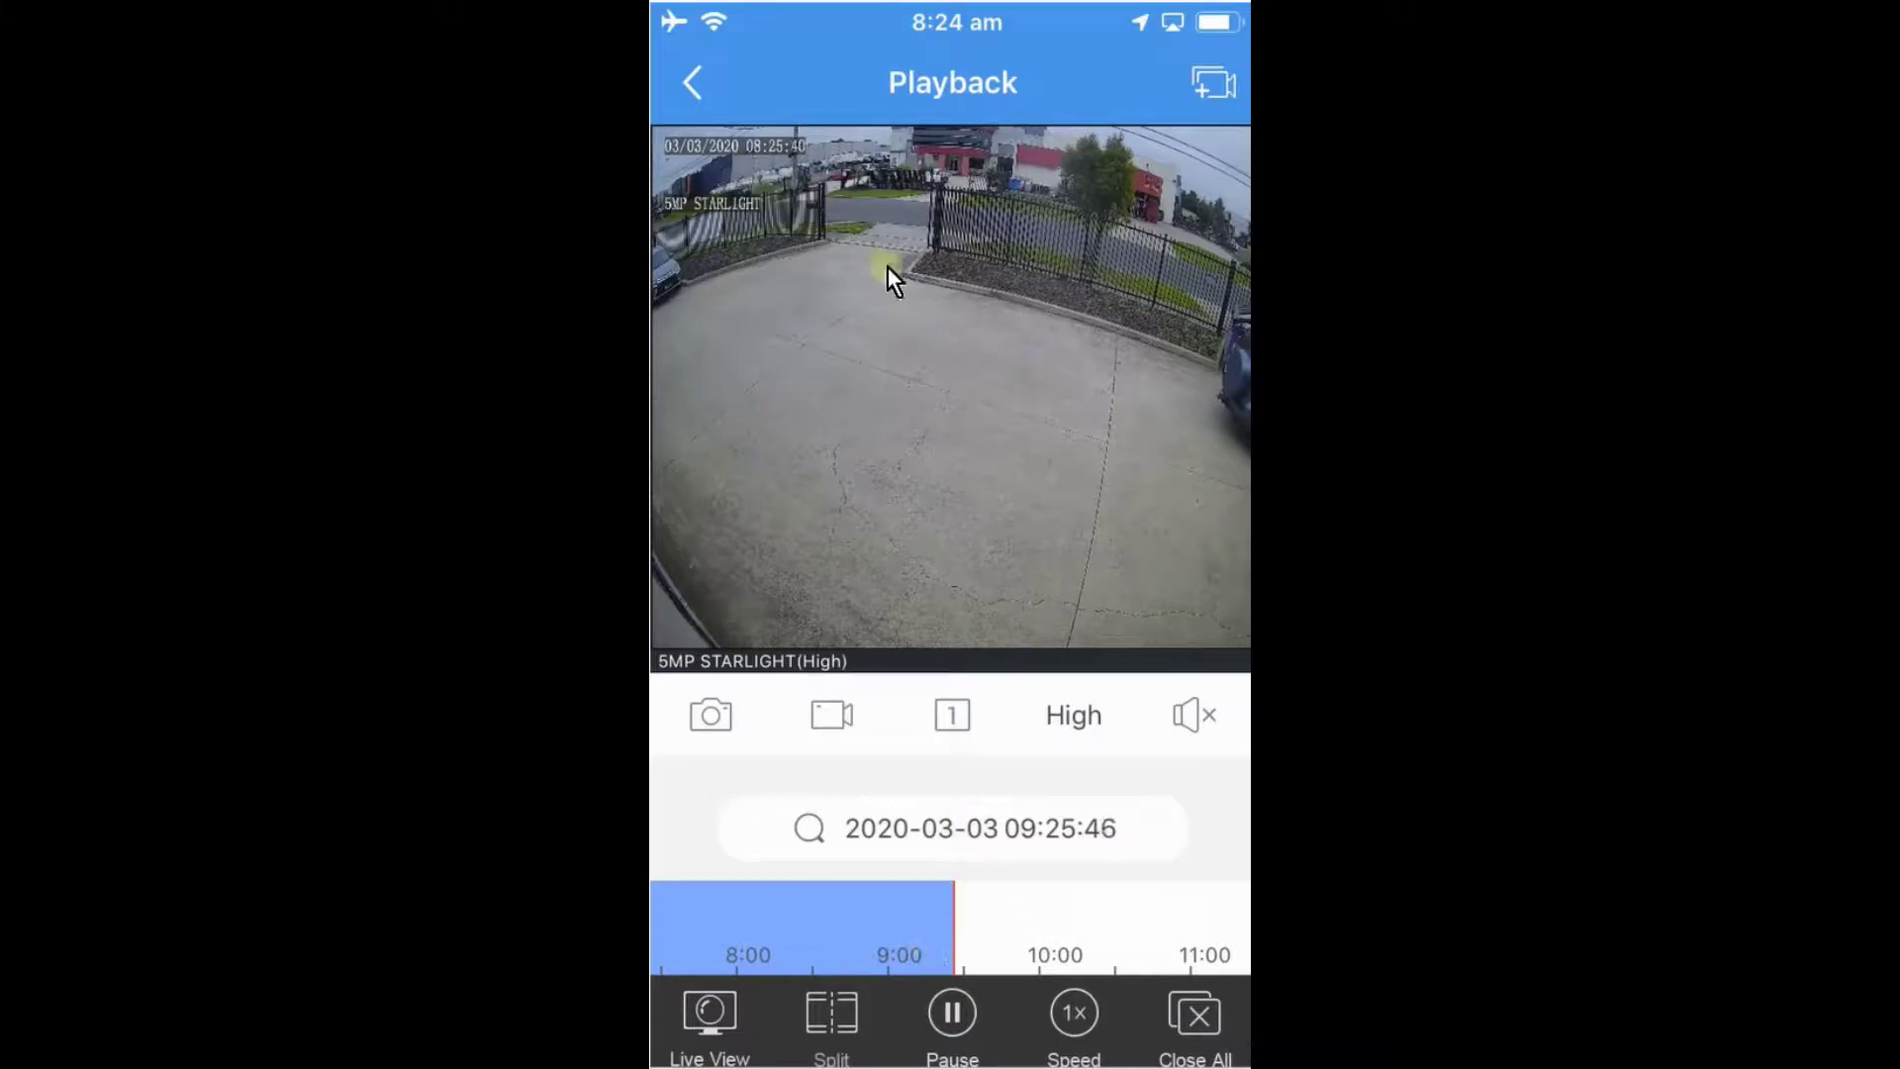
left_click(694, 84)
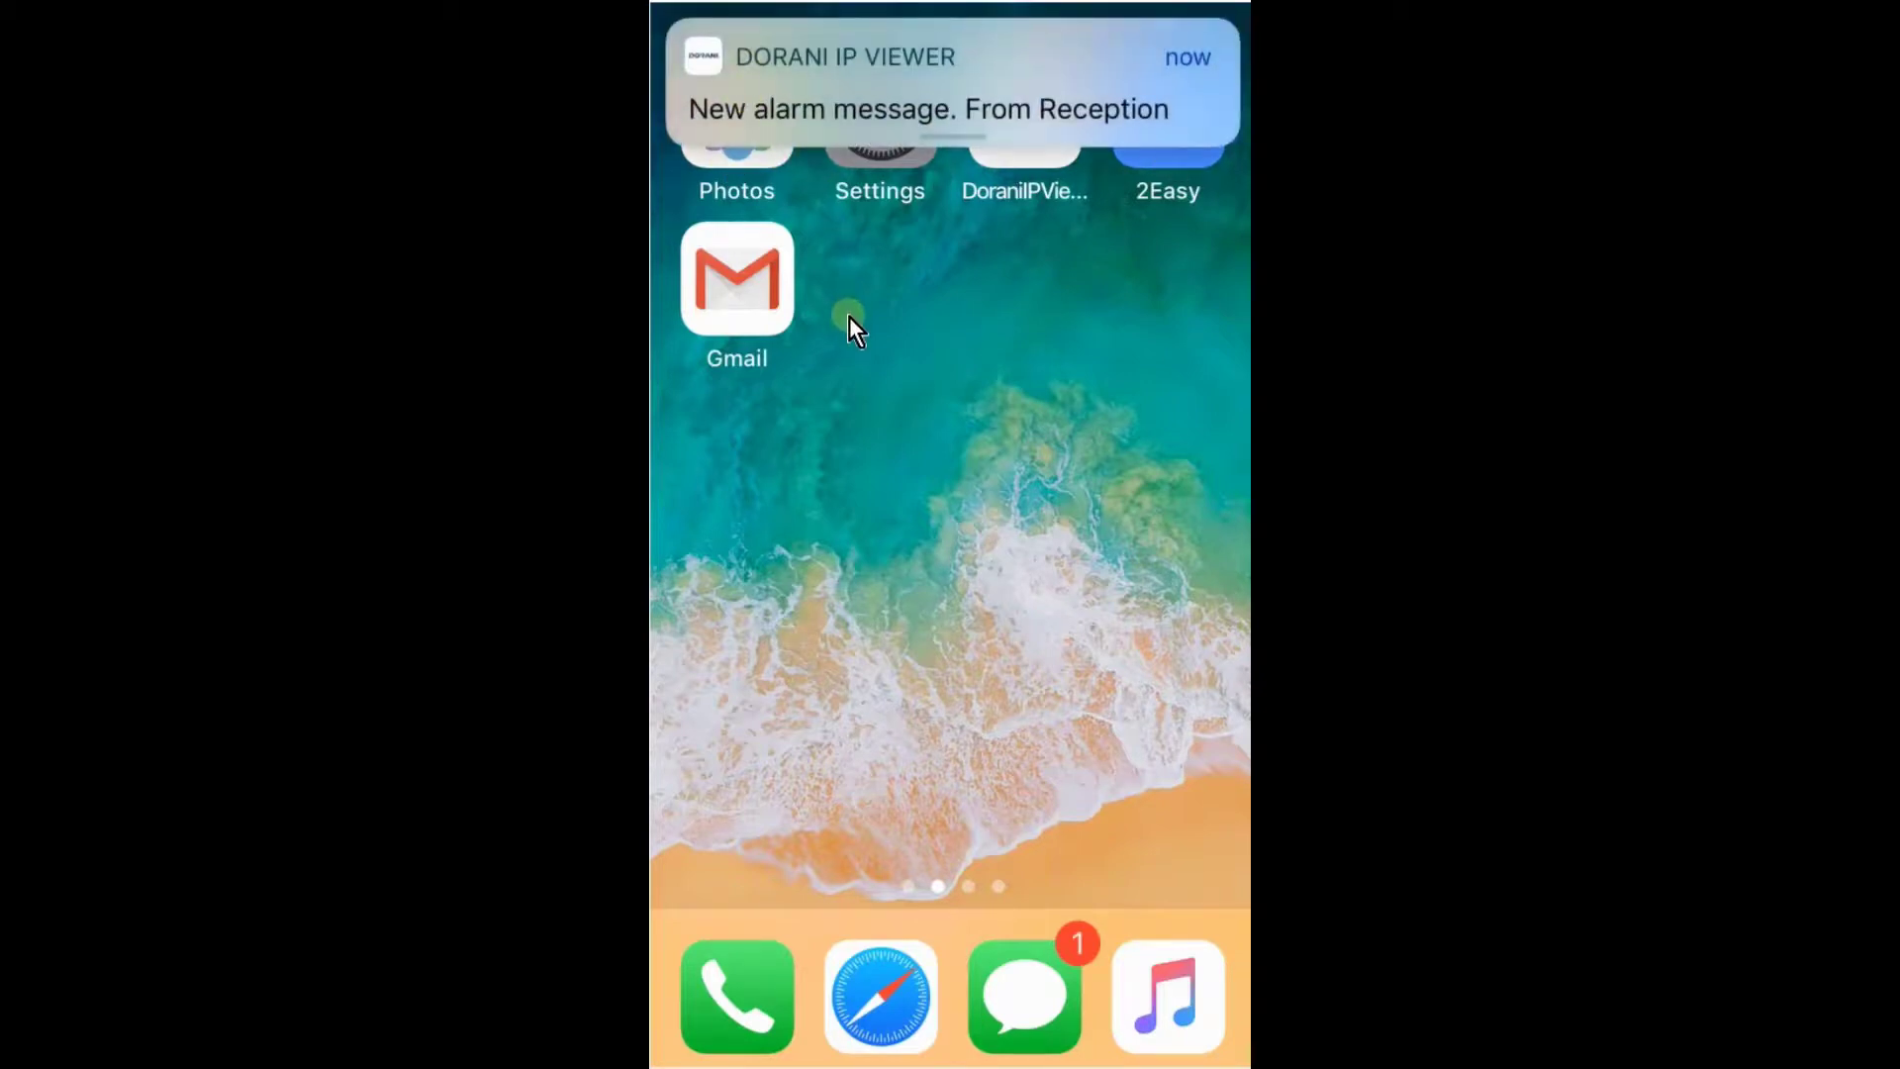
Open the incoming Reception alarm message and view live video for the newest motion detection event
left_click(993, 74)
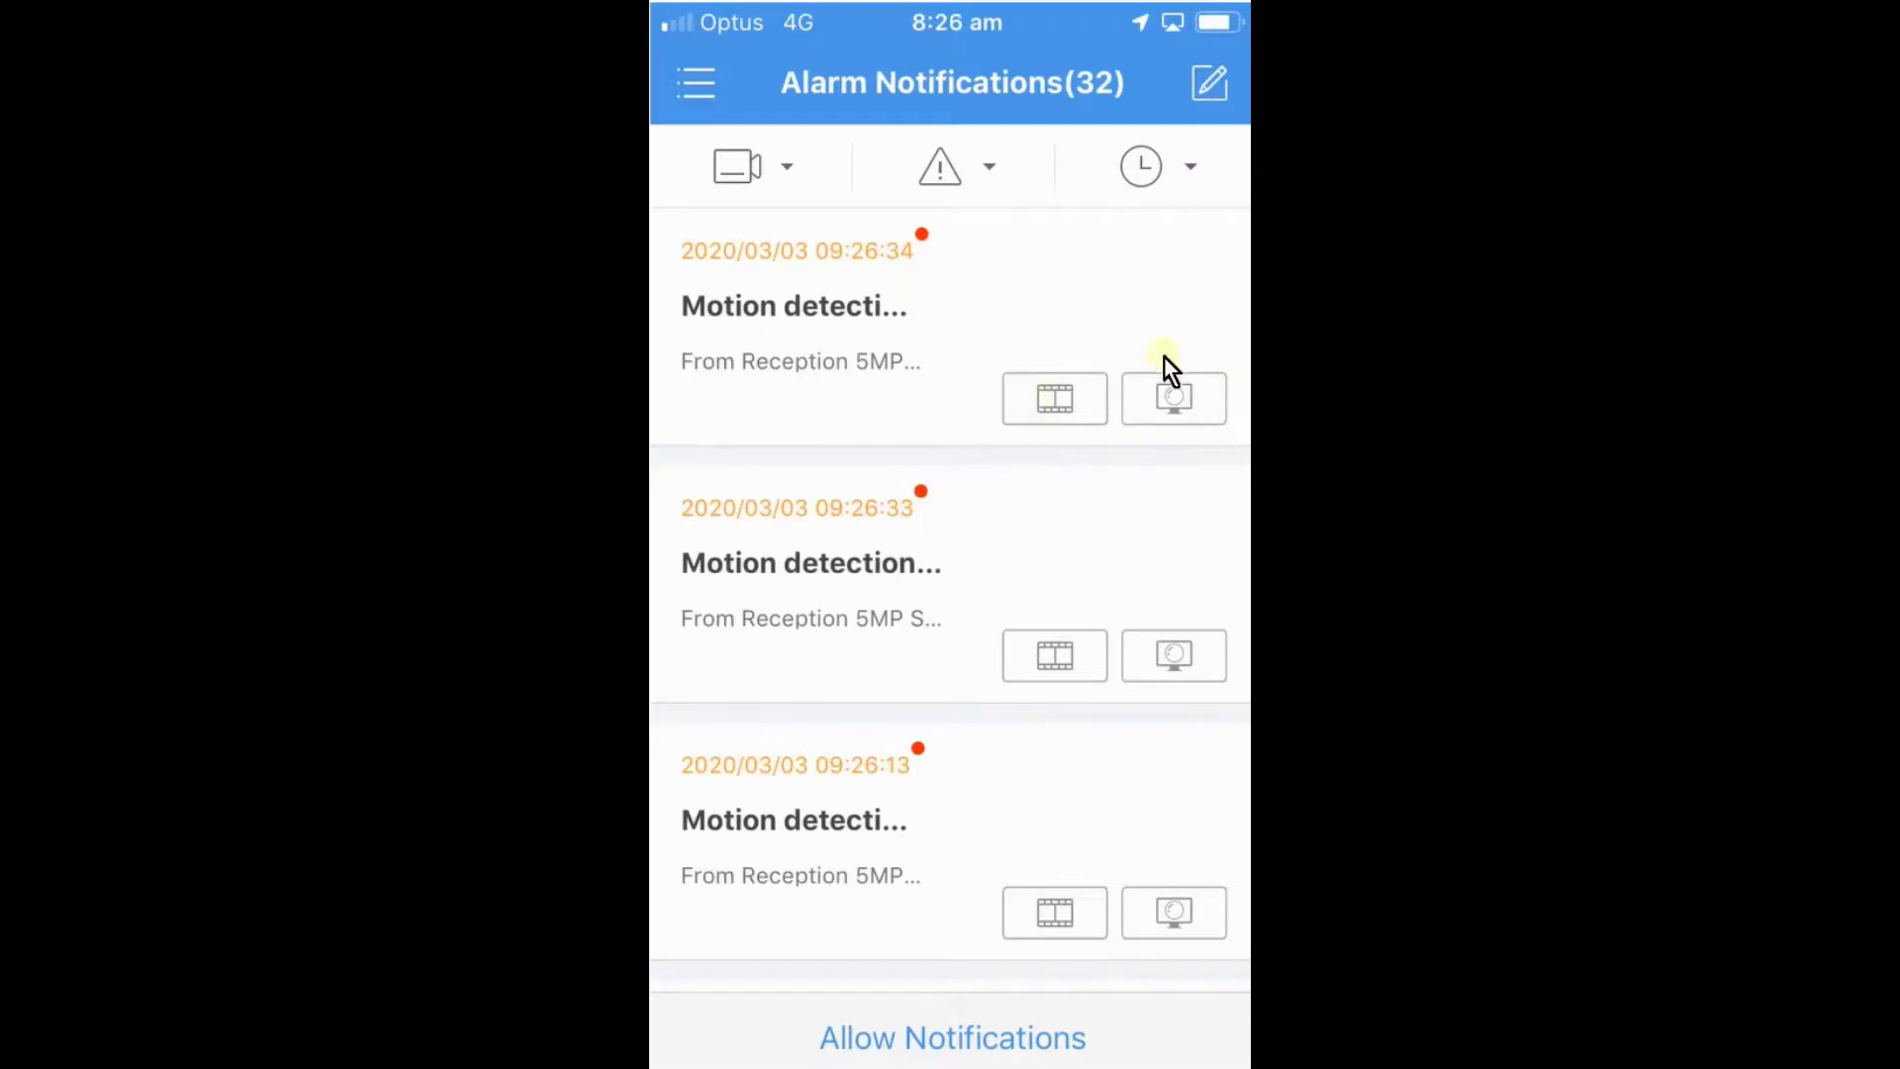
left_click(1160, 405)
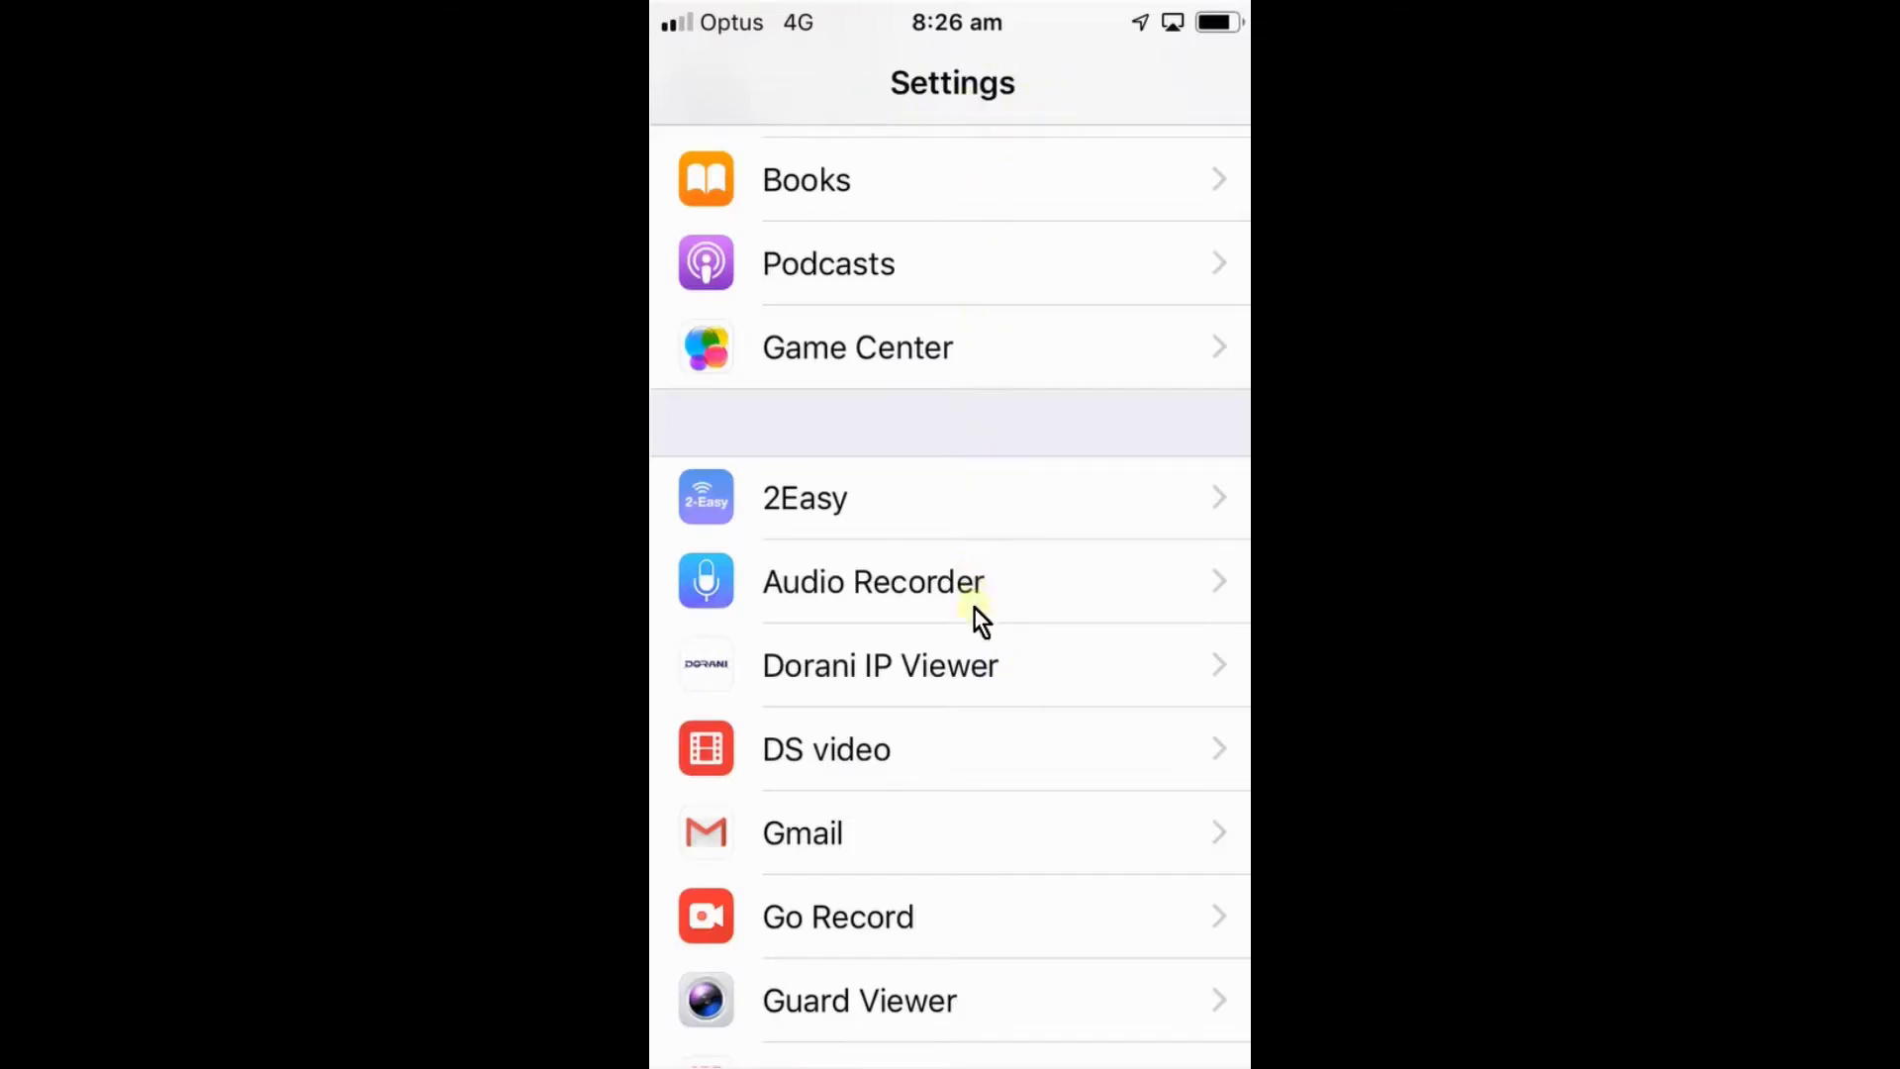
Switch to the phone's Settings and check the notification permissions of Dorani IP Viewer
left_click(983, 678)
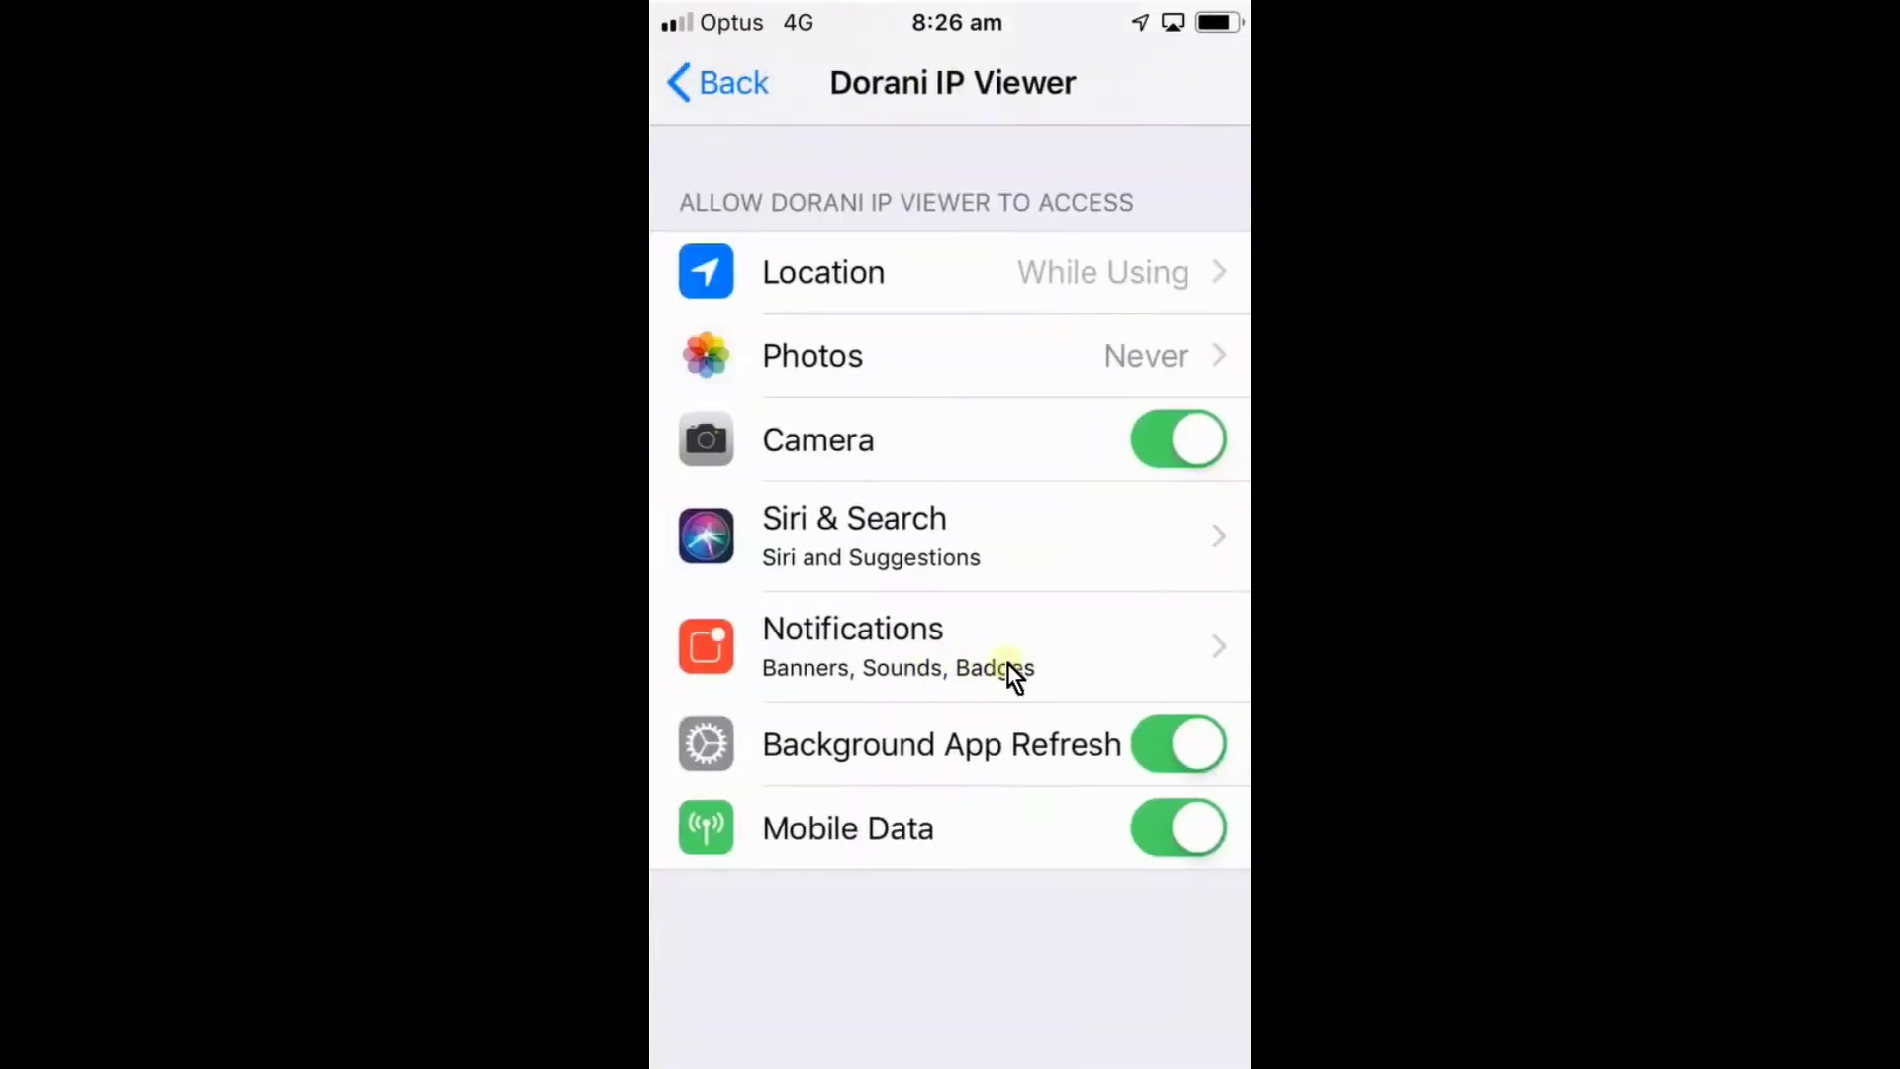
left_click(943, 638)
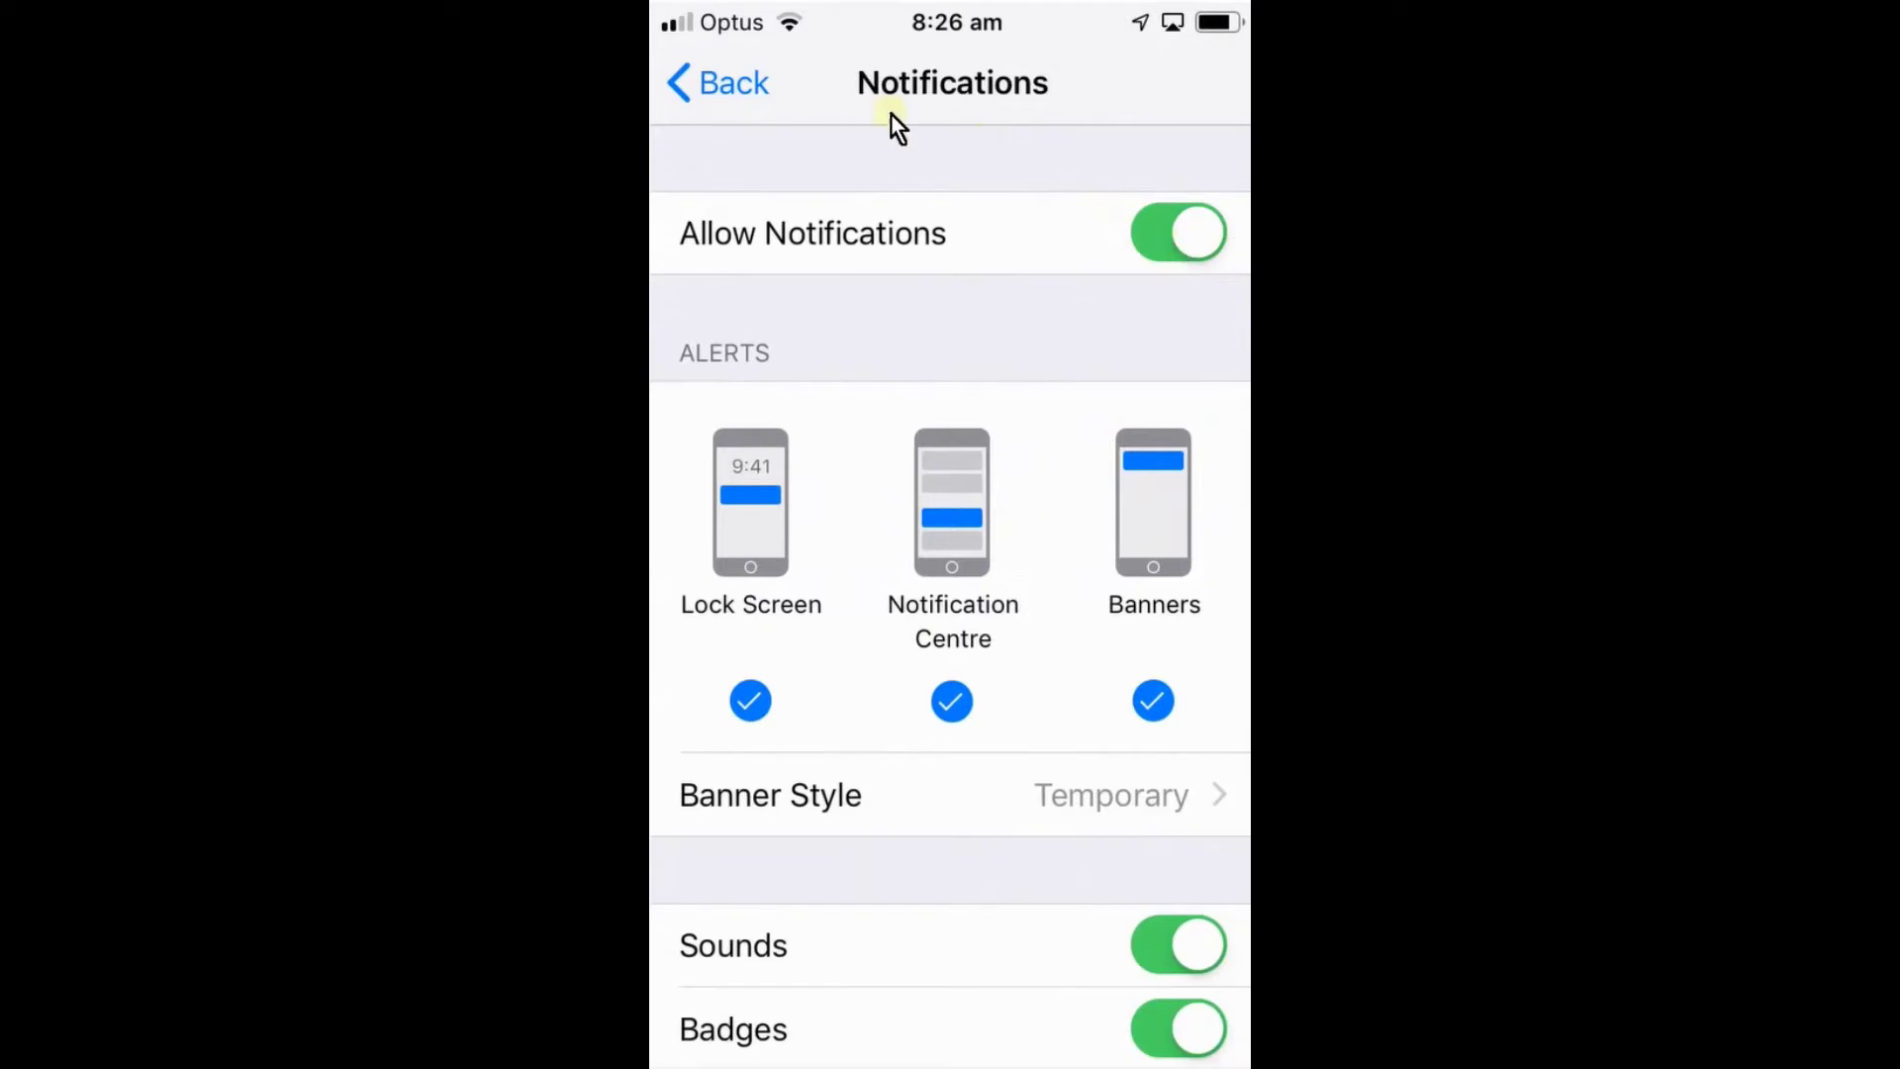
left_click(739, 83)
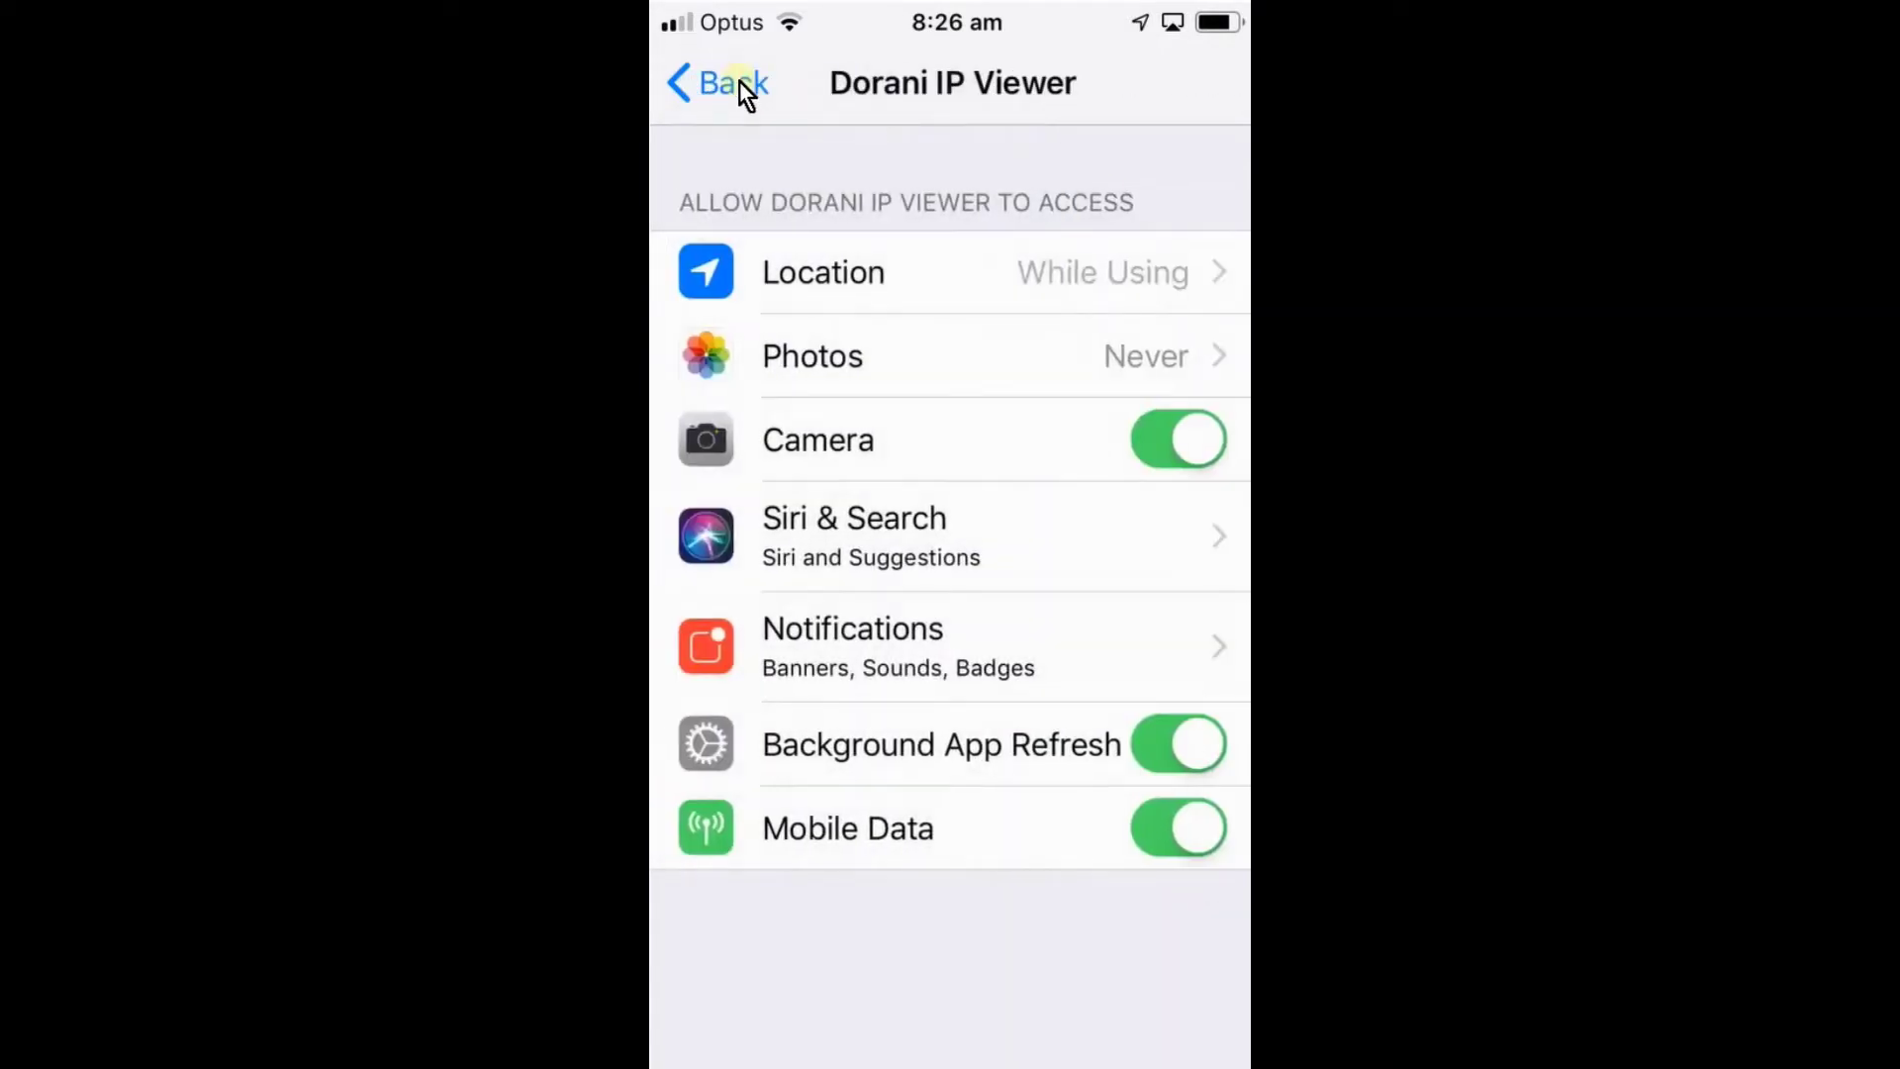
left_click(740, 82)
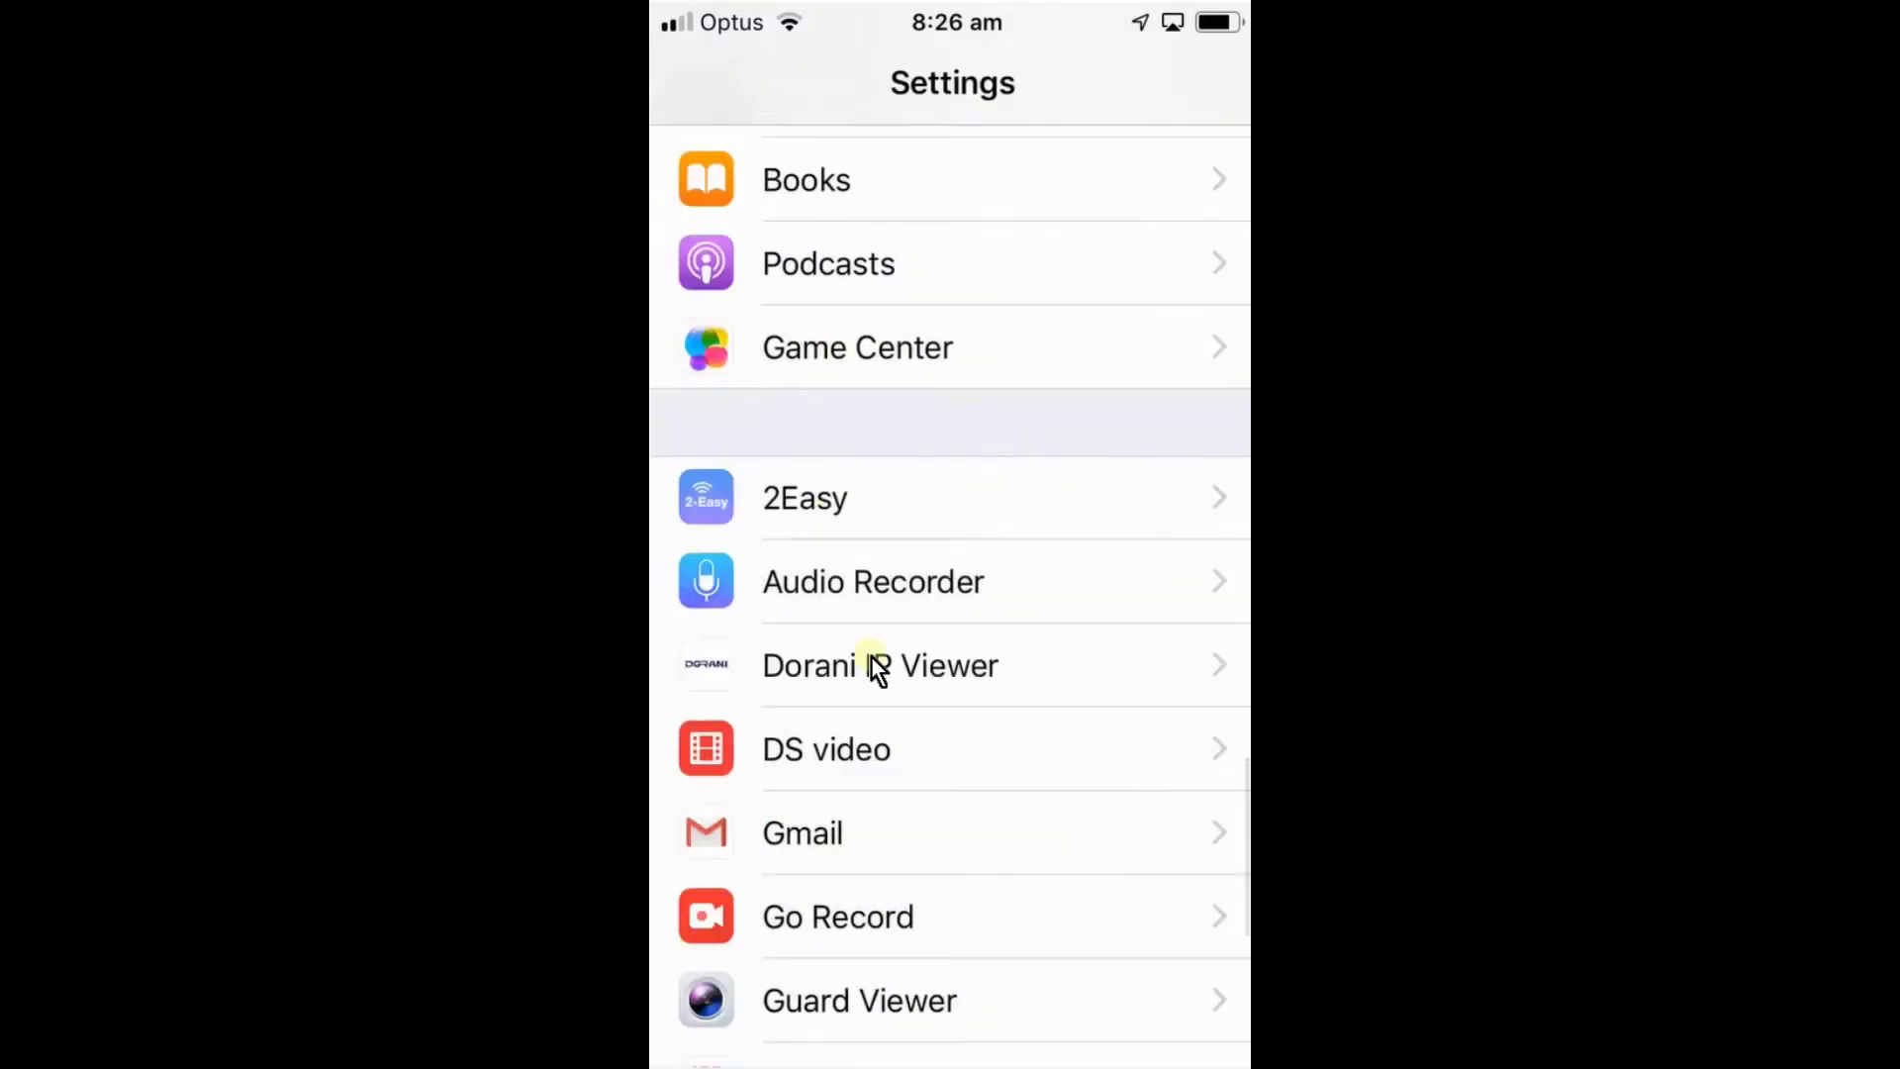
Check Dorani IP Viewer's alert options through the phone's overall notification settings and return to the app list
scroll(872, 656, "up", 15)
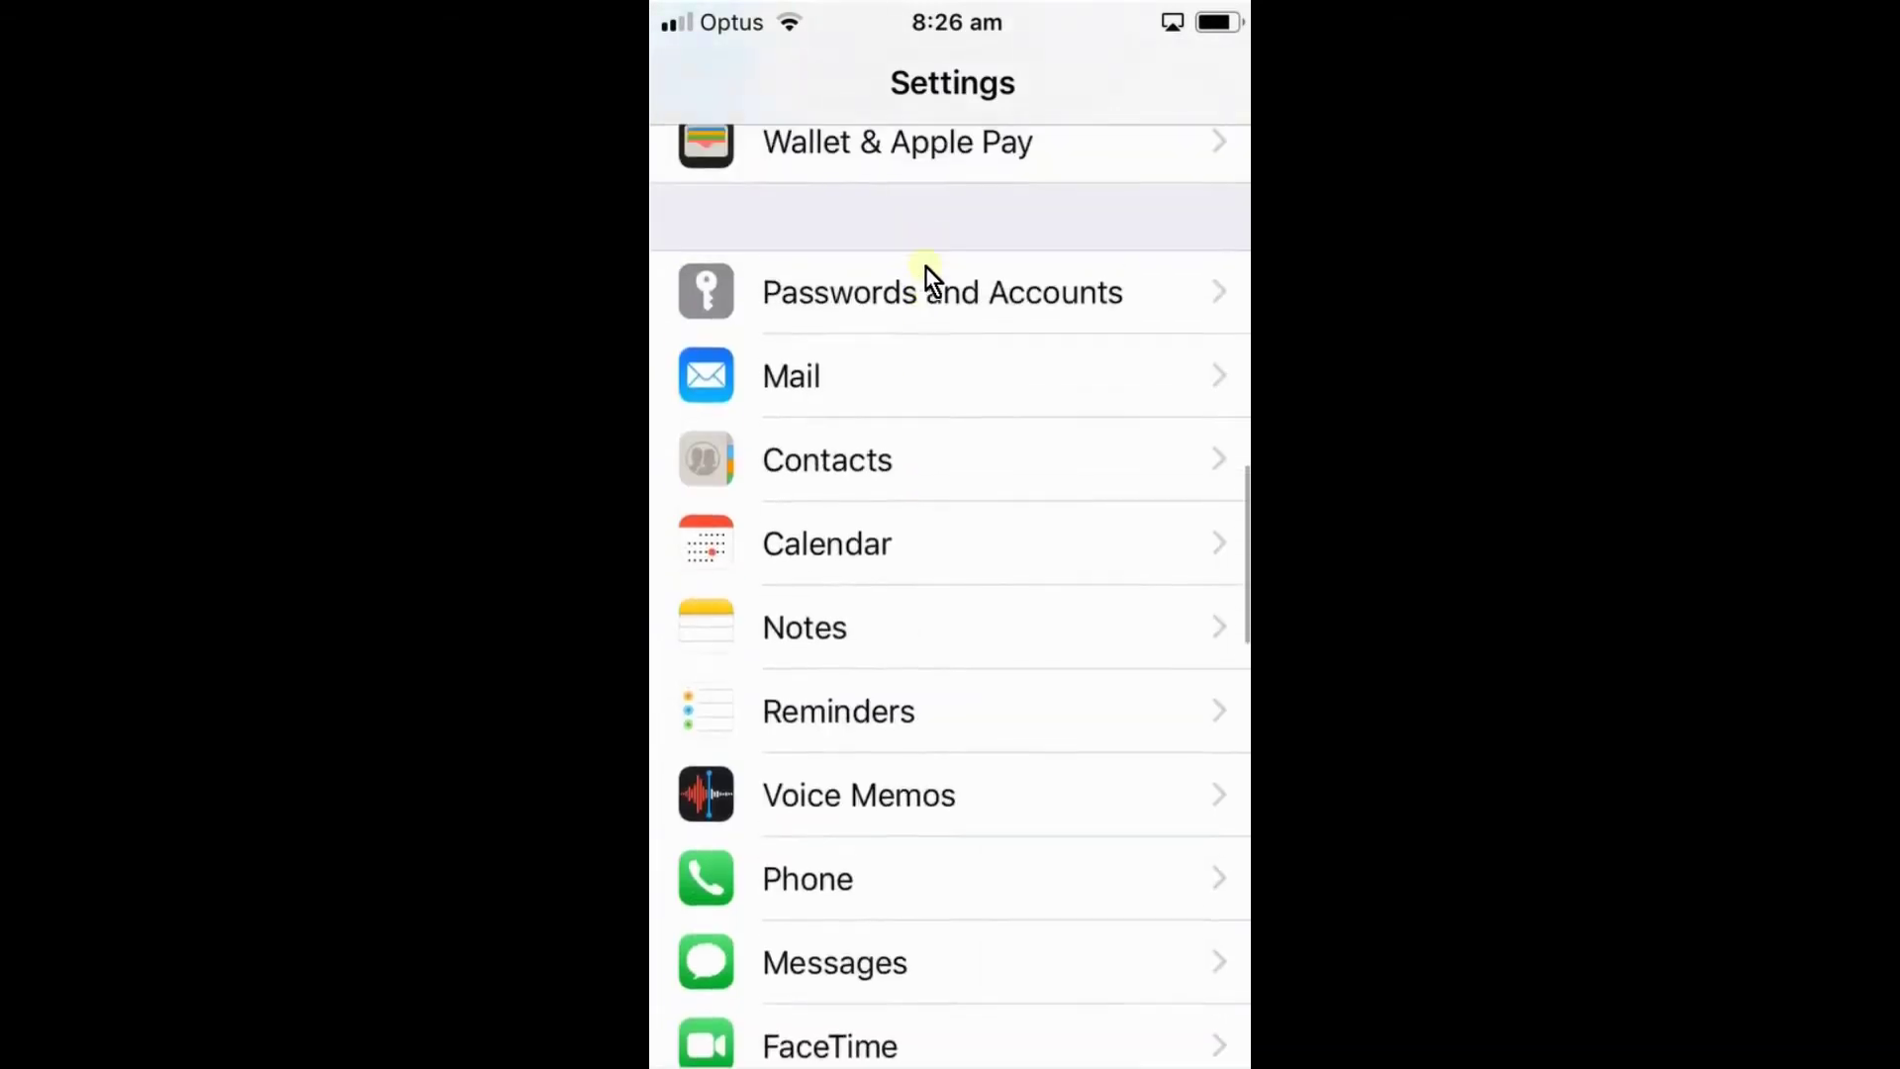
scroll(924, 266, "up", 15)
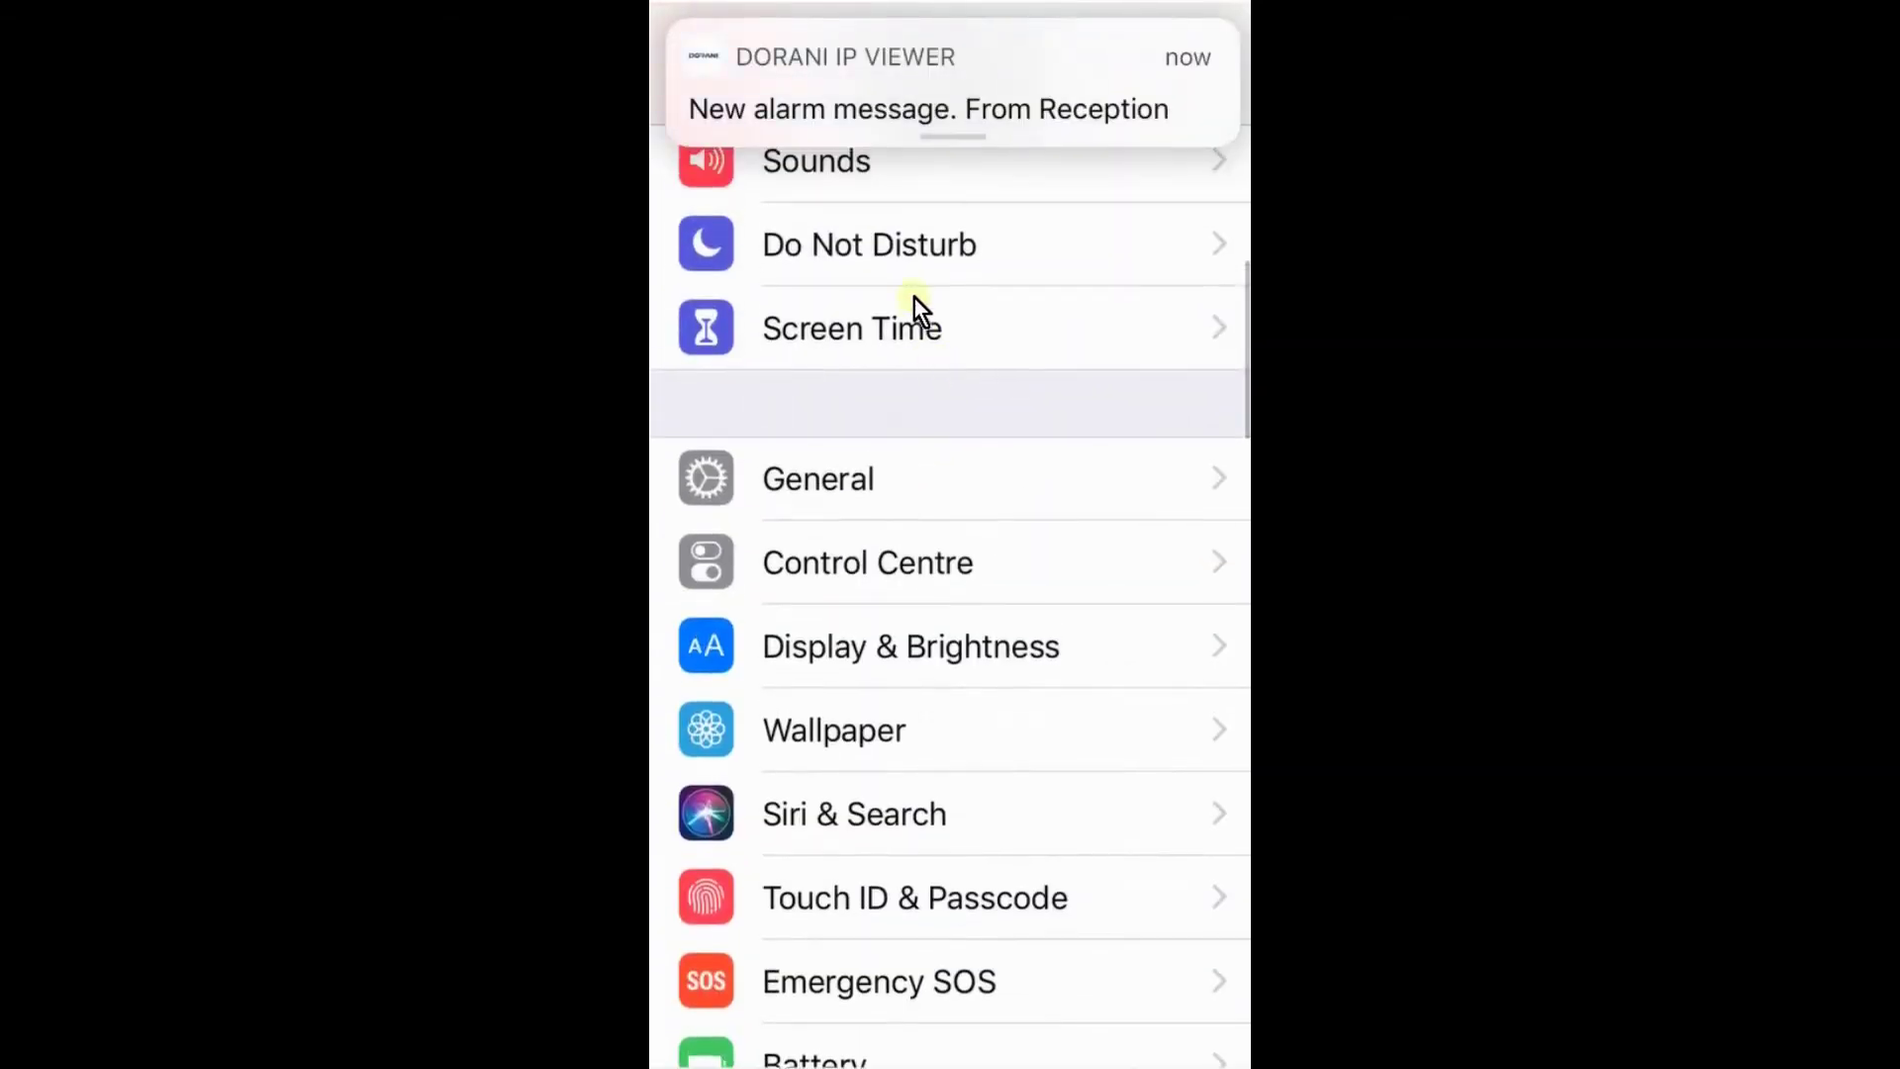
scroll(926, 208, "up", 10)
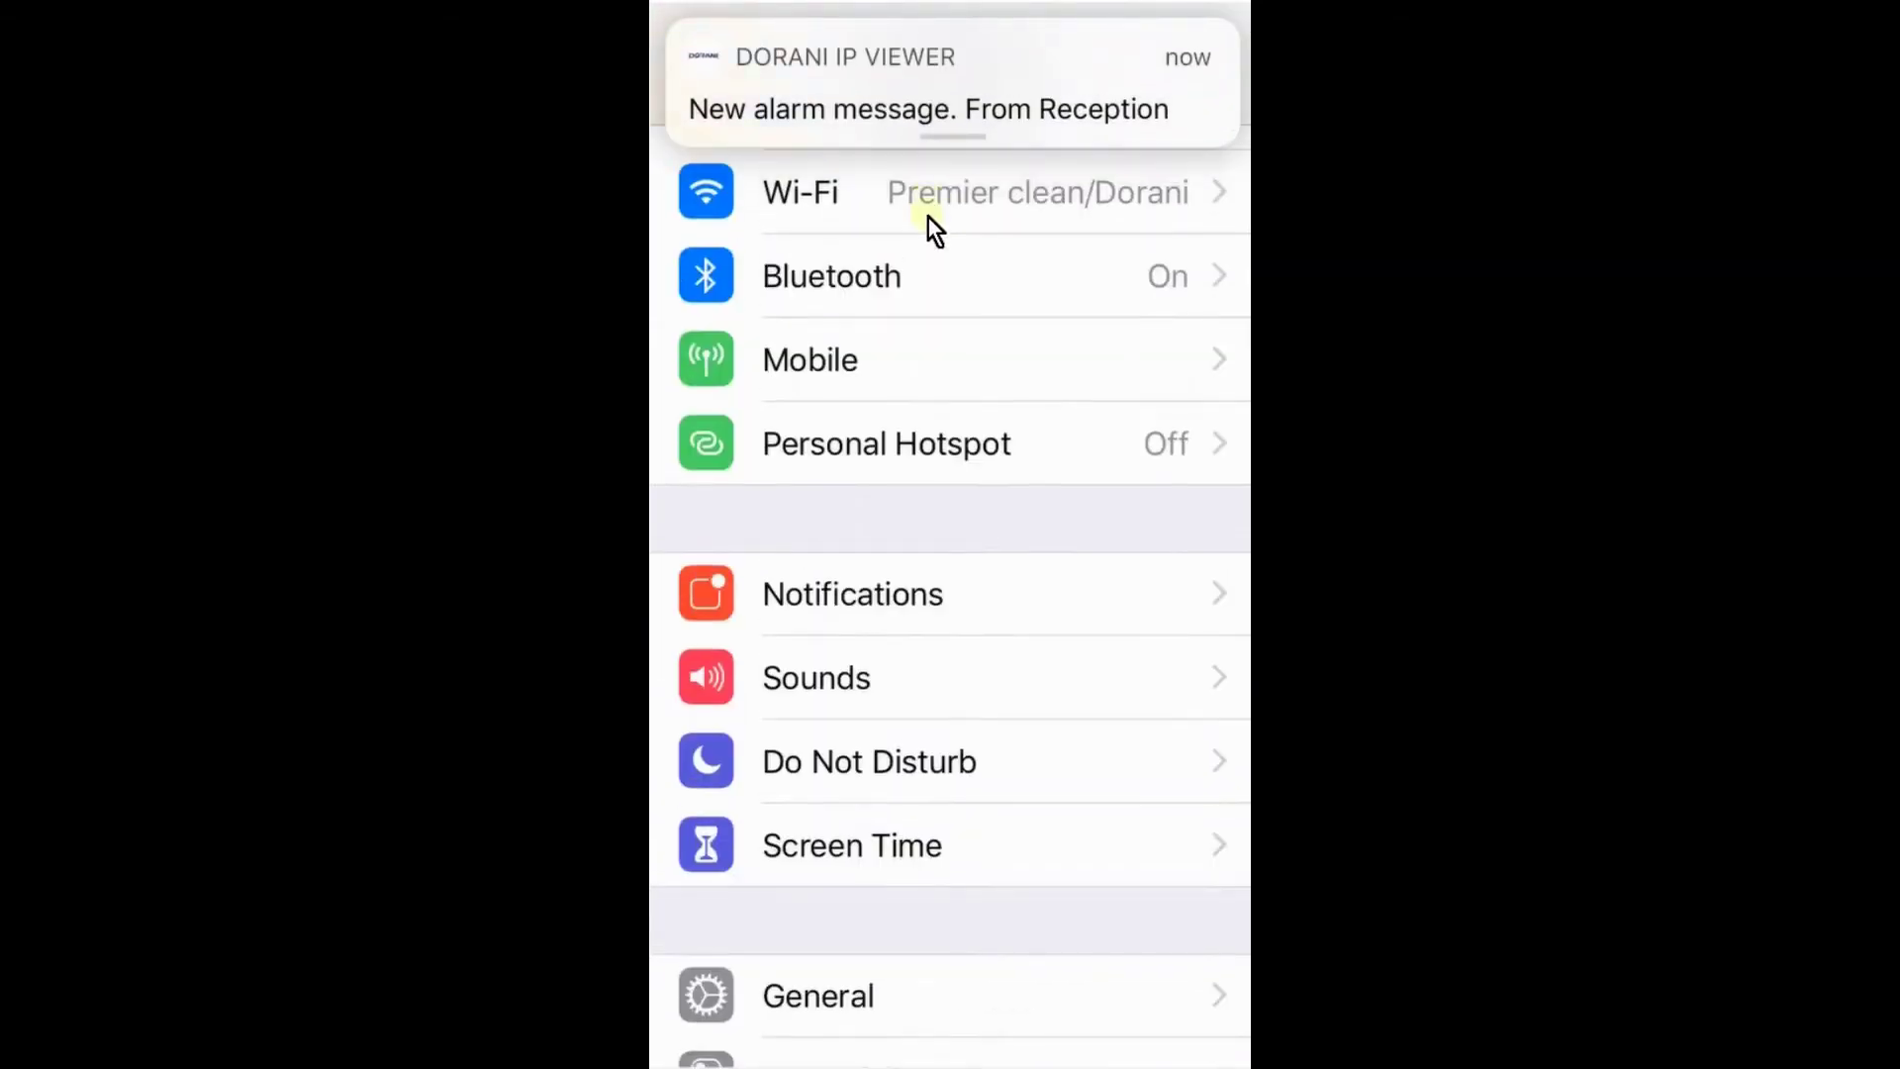
left_click(926, 589)
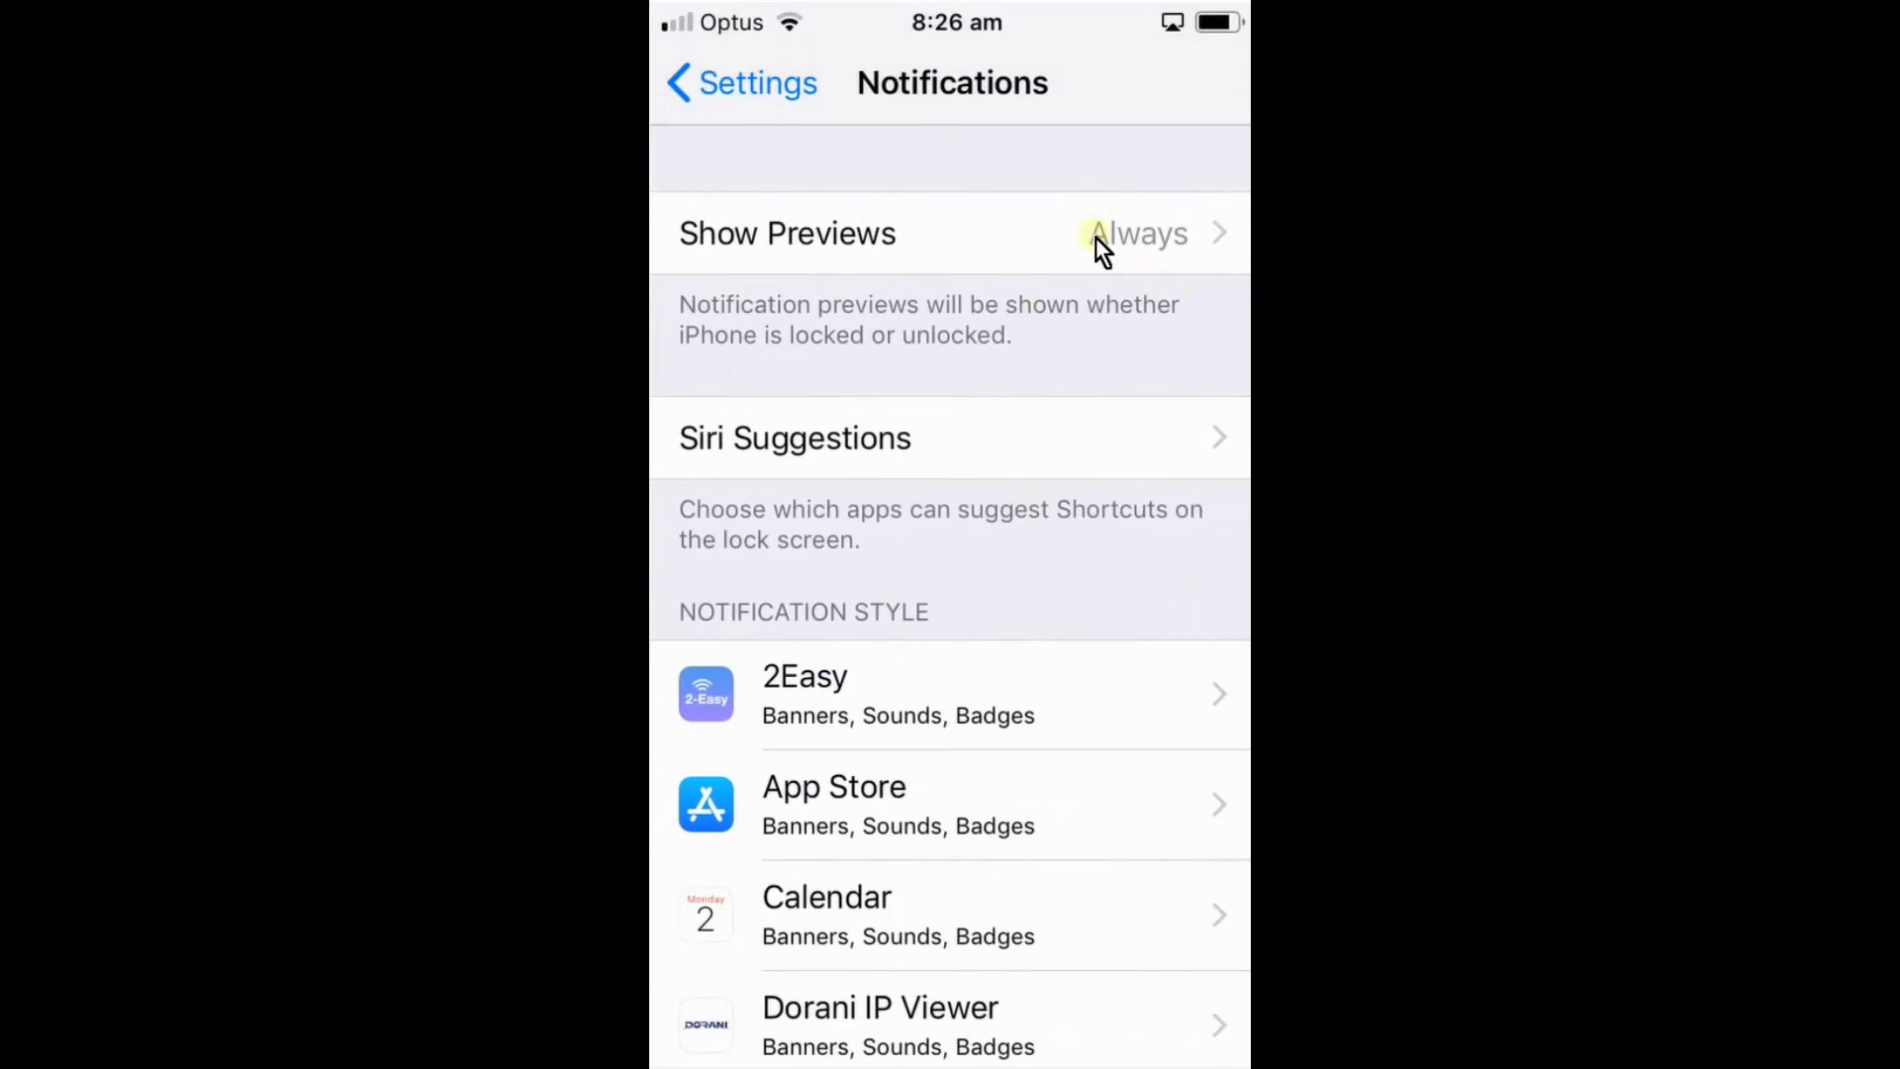
scroll(1172, 255, "up", 2)
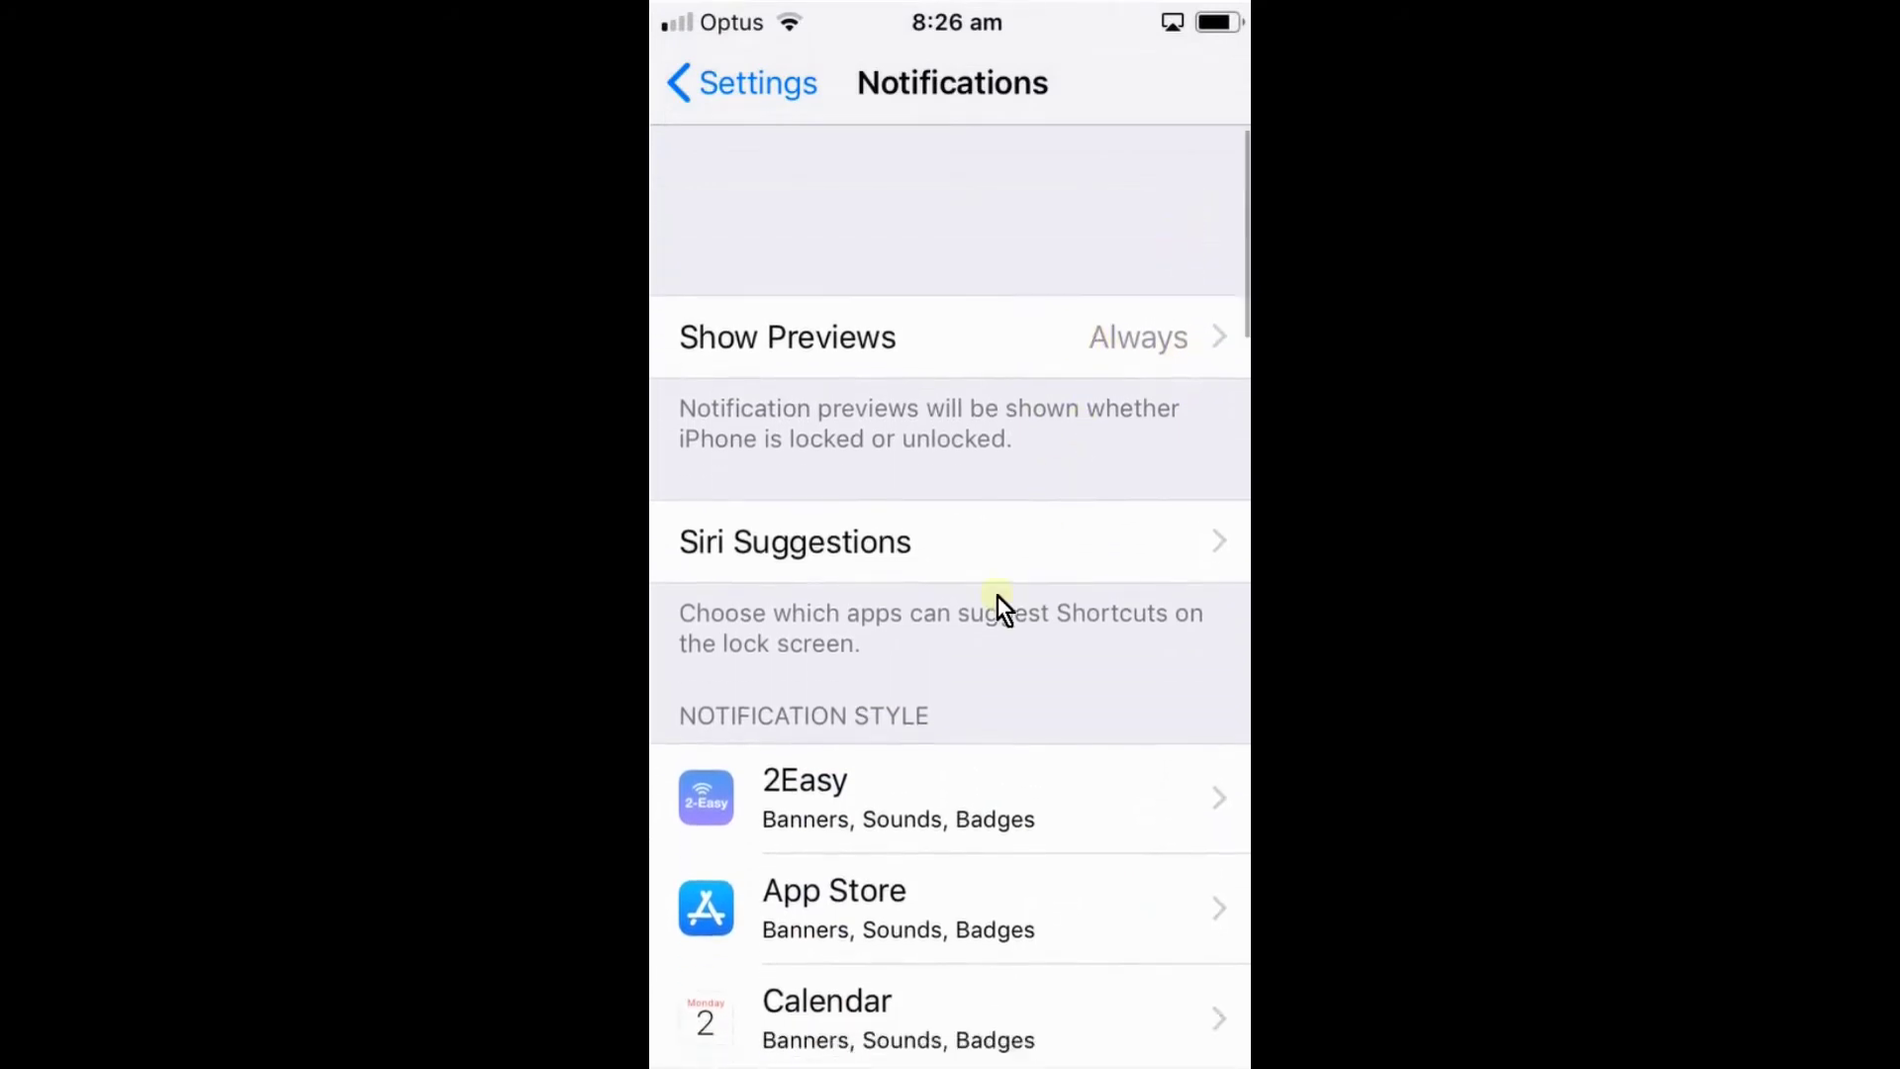
scroll(980, 618, "down", 3)
left_click_drag(965, 1025, 1041, 263)
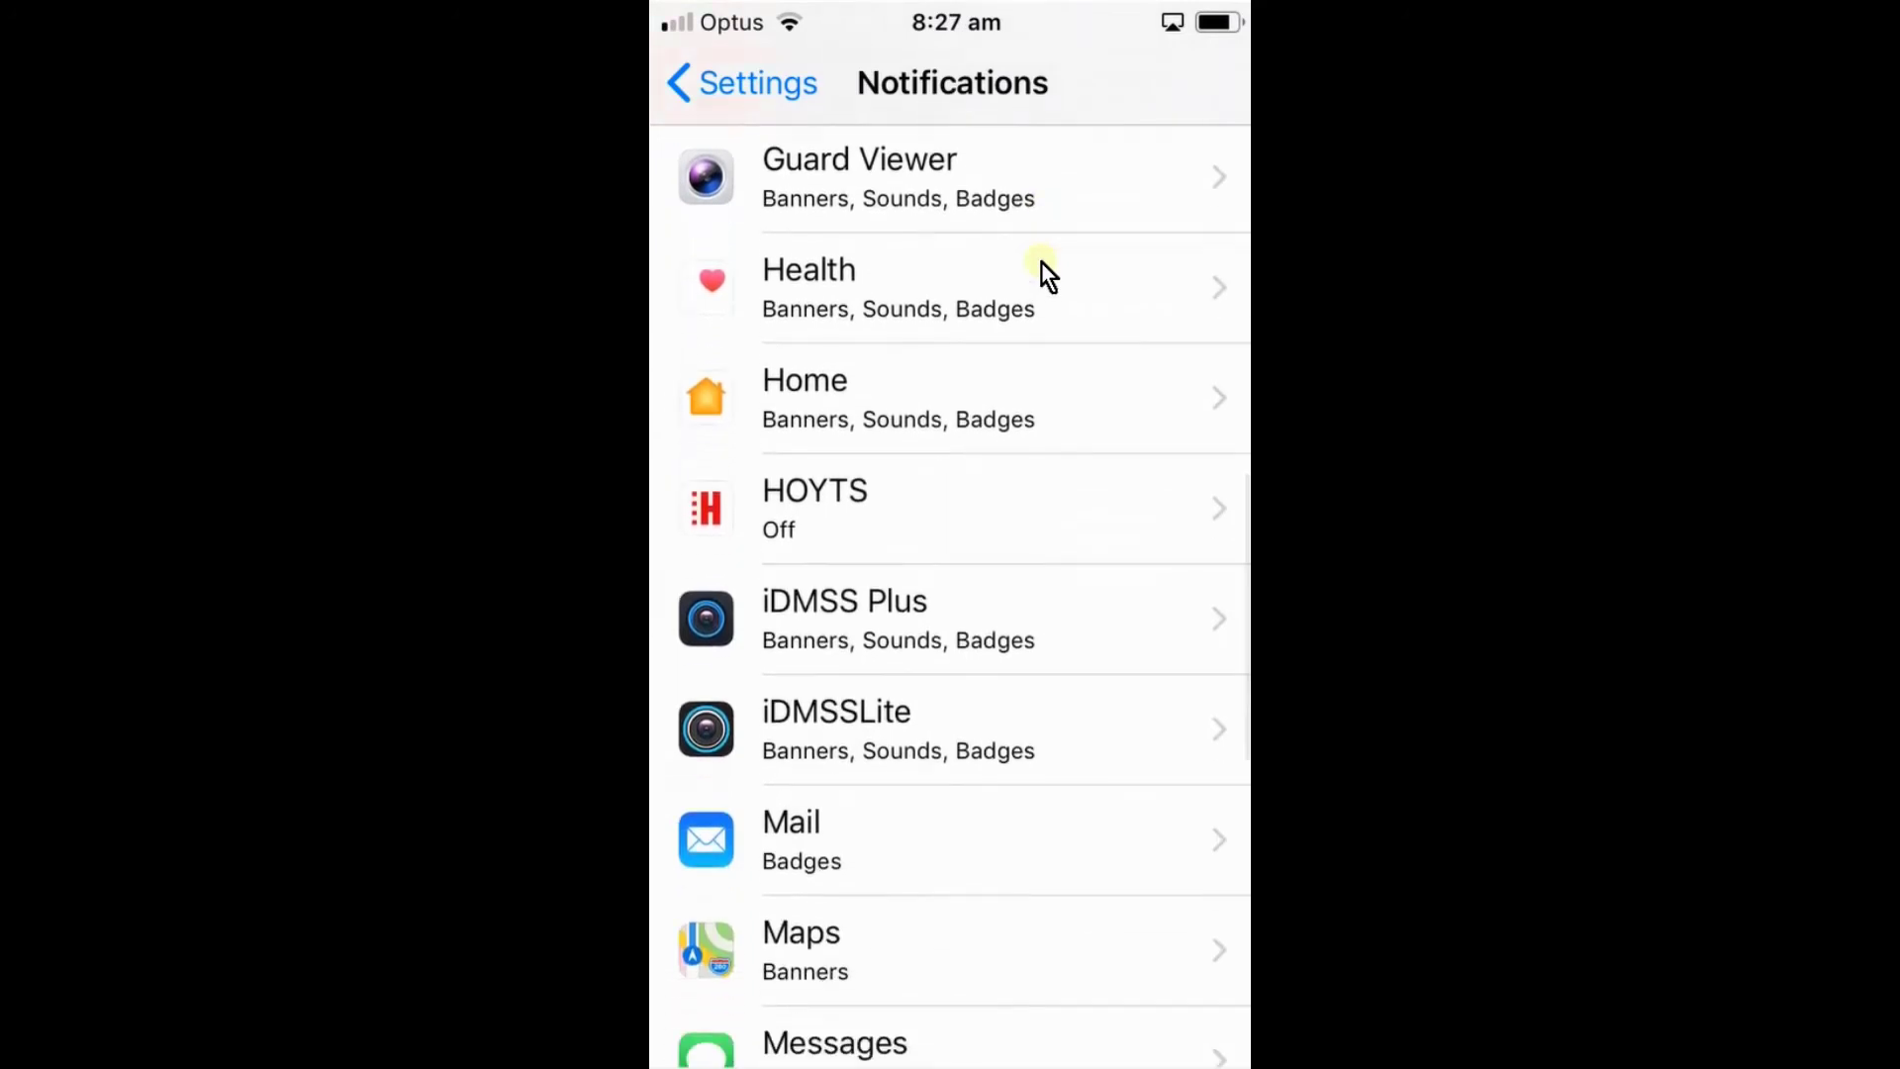
scroll(1041, 262, "up", 10)
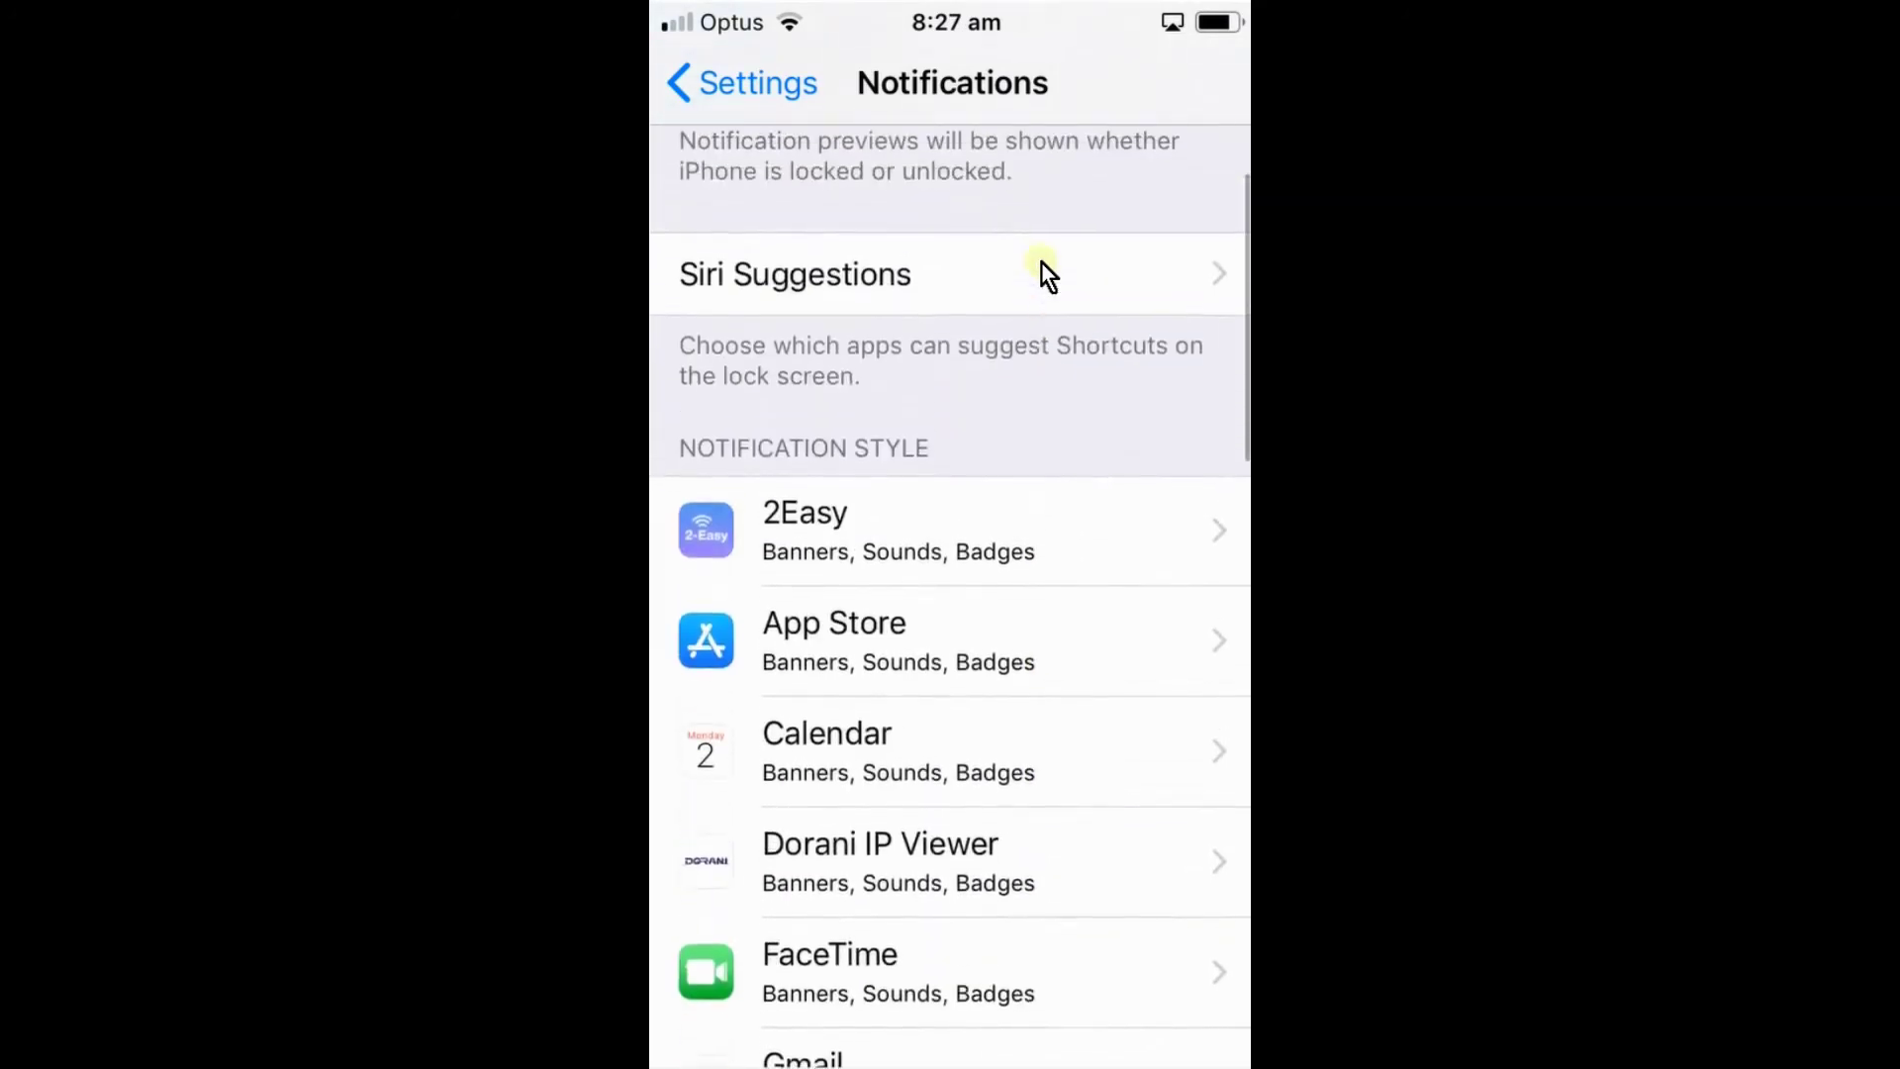
left_click(966, 851)
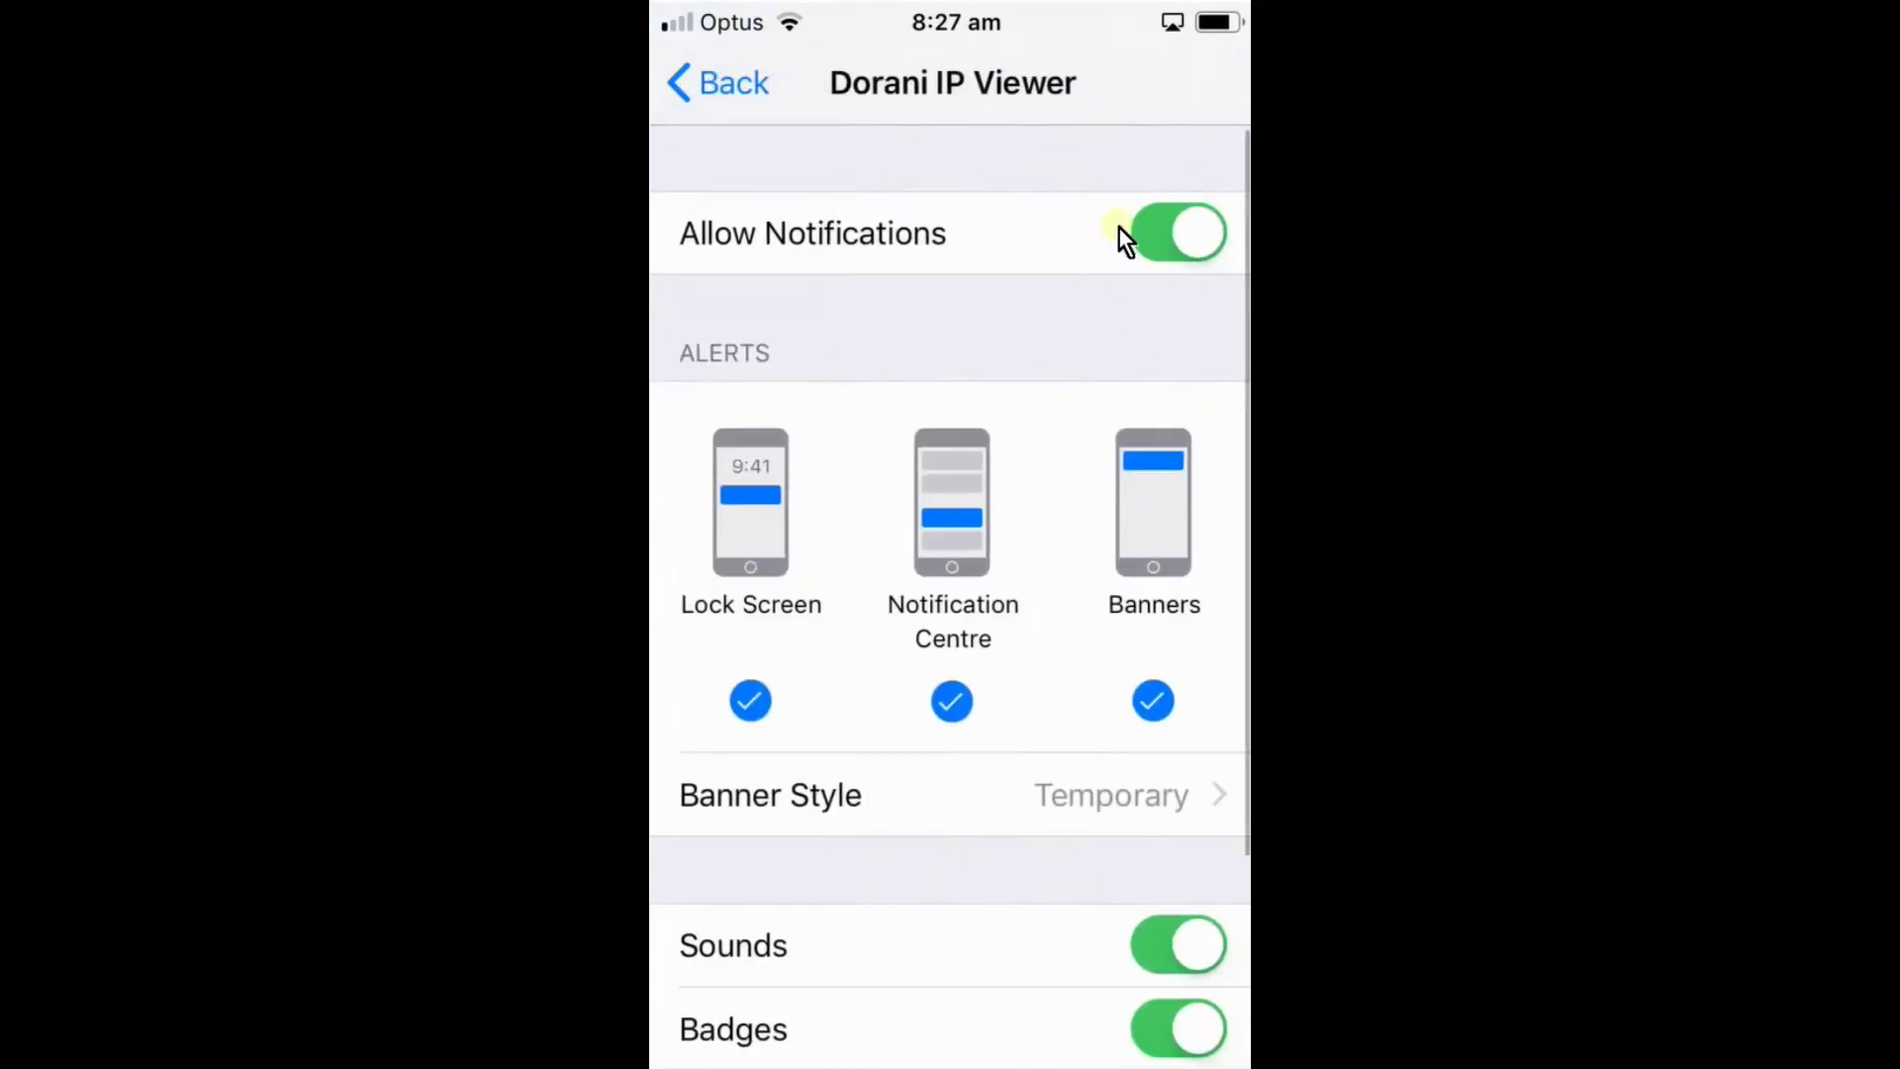
left_click_drag(658, 298, 1144, 297)
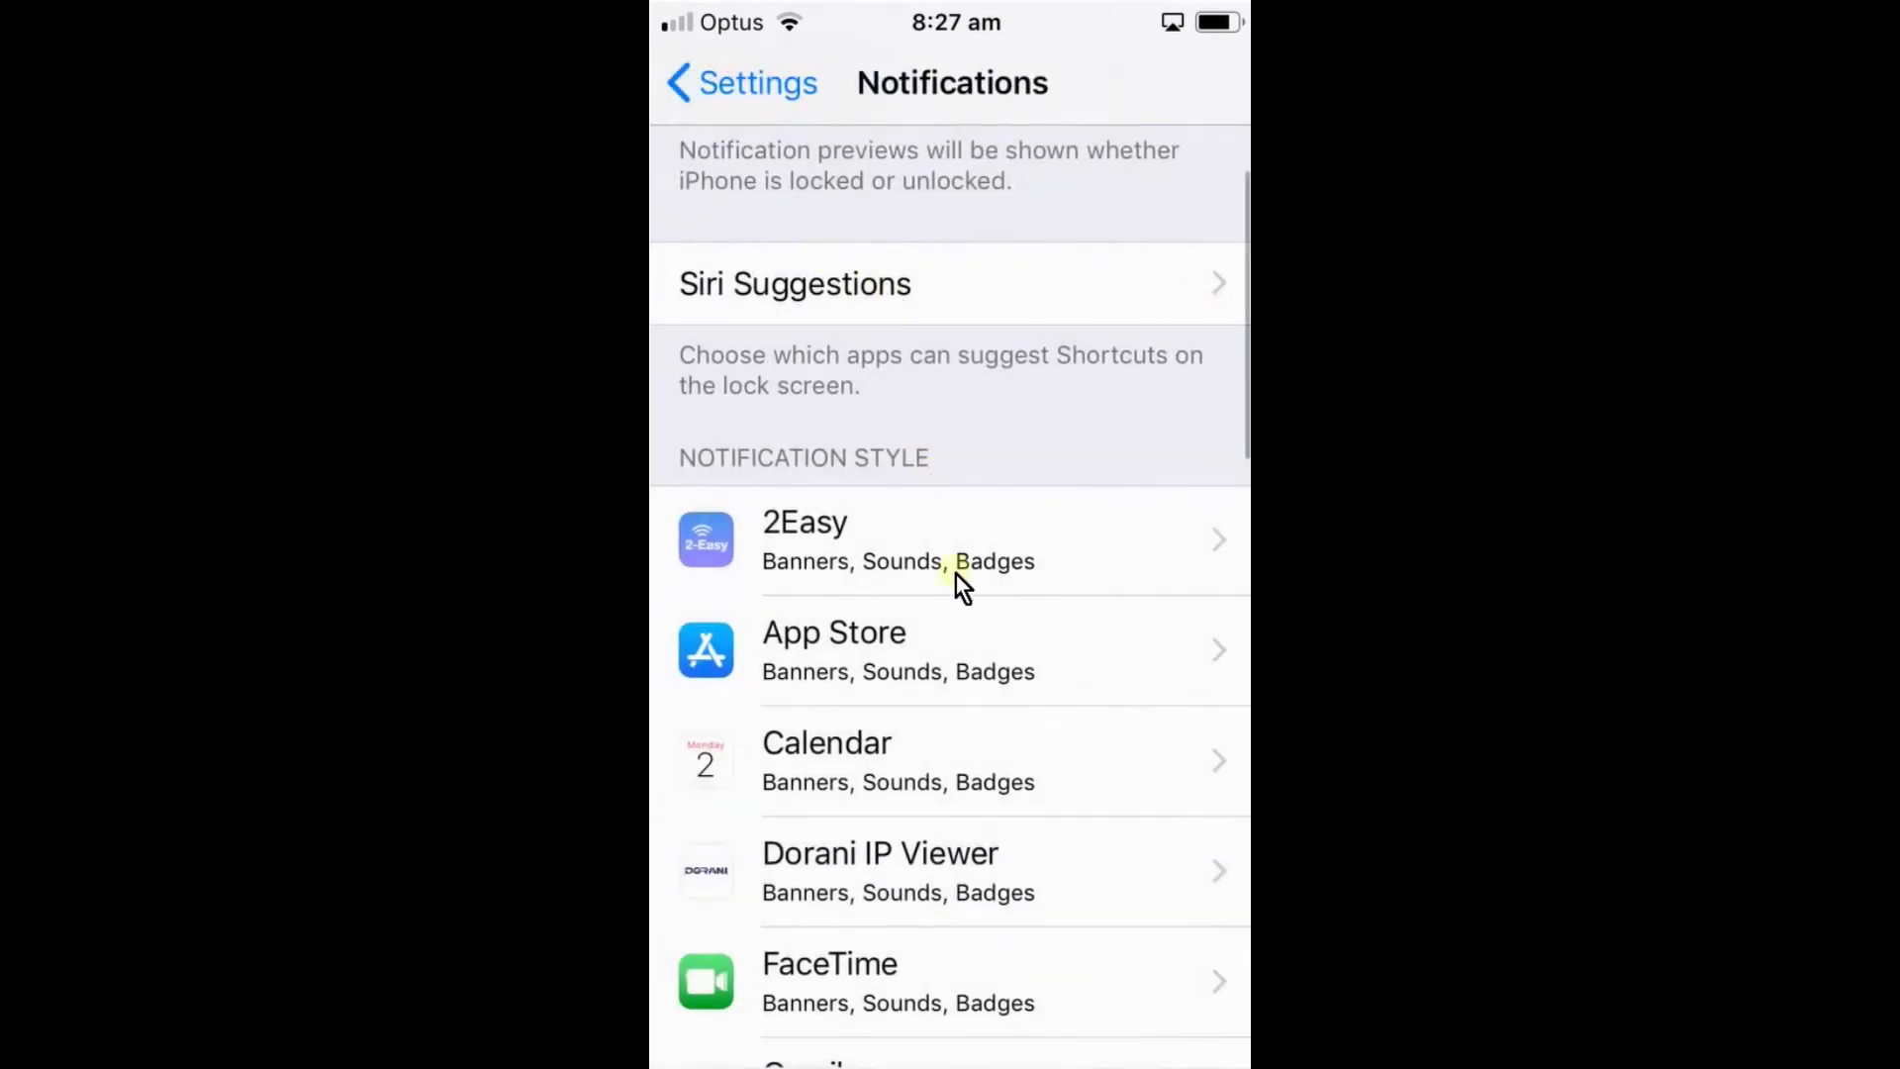